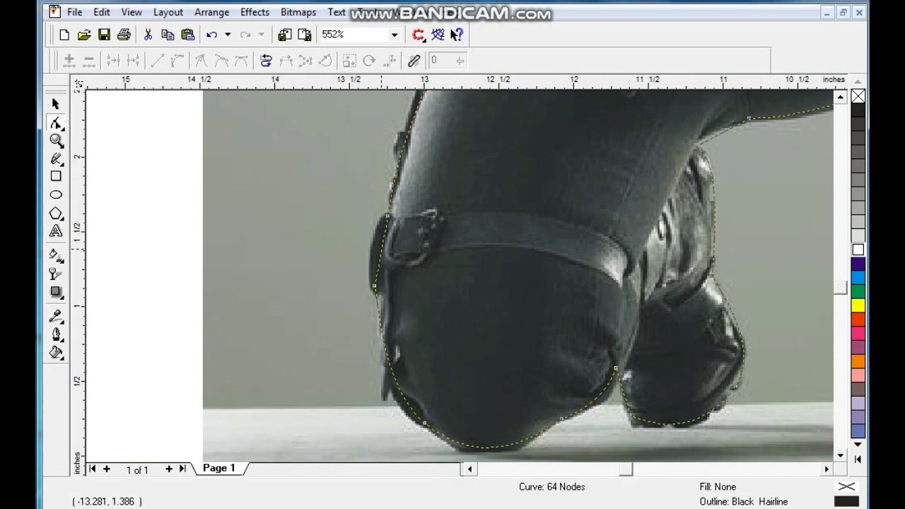
PowerClip the kneeling woman's photo inside the 64-node curve traced around her.
key("F4")
key("space")
left_click(475, 136)
left_click(346, 215)
Place the orange grunge texture over the page and enlarge and stretch it until it covers the whole page.
key("F4")
left_click_drag(740, 156, 422, 173)
left_click_drag(476, 236, 530, 313)
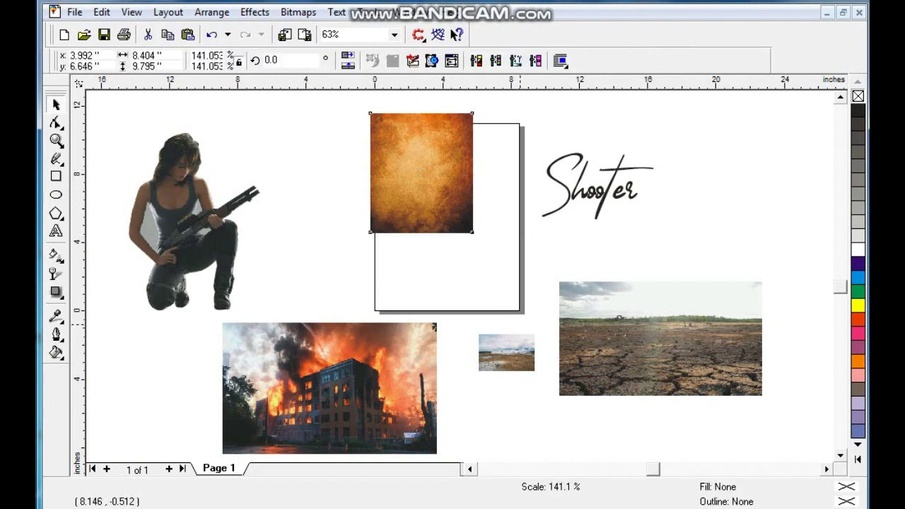
left_click_drag(447, 291, 447, 319)
key("shift+F2")
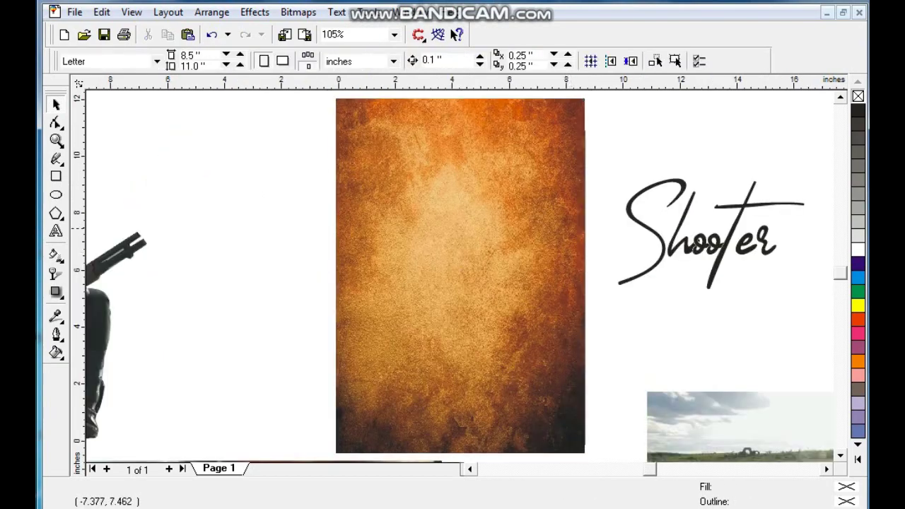
Draw a rectangle about 8.7 by 12.4 inches over the texture, fill it with 10% Black and send it to the back.
key("F6")
left_click_drag(336, 99, 584, 400)
key("space")
left_click(857, 235)
key("shift+Page_Down")
PowerClip the grunge texture inside the rectangle and flip it vertically.
left_click(483, 195)
left_click(507, 199)
scroll(537, 212, "up", 2)
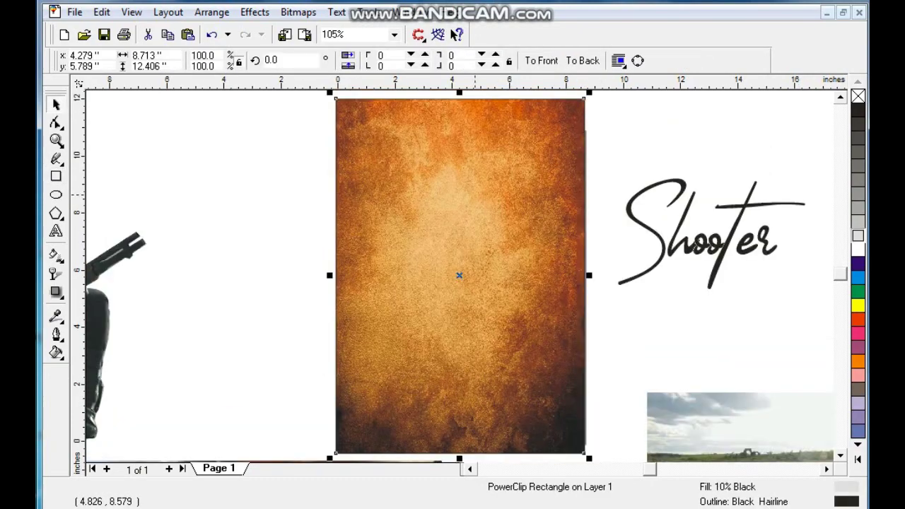
key("Escape")
Move the cut-out woman onto the textured background and center her horizontally on it.
left_click_drag(110, 267, 541, 240)
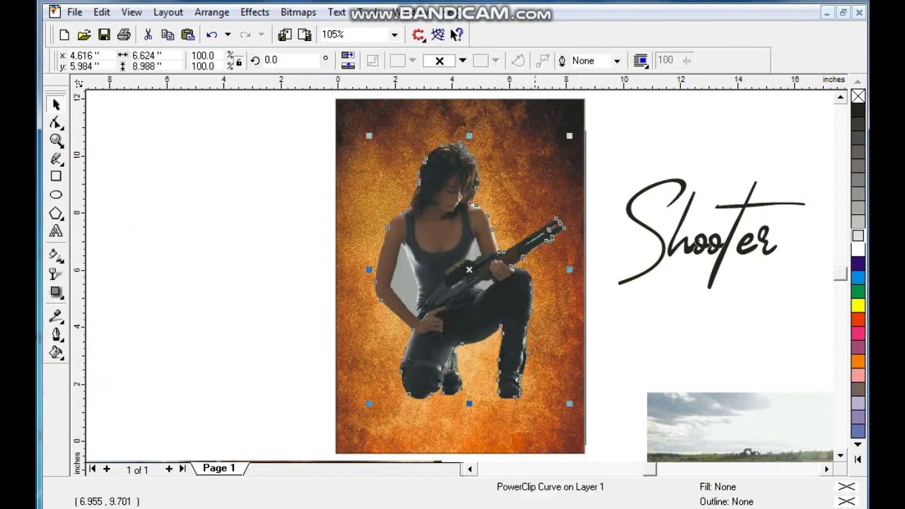
left_click(480, 334, "shift")
left_click(452, 279)
scroll(457, 282, "up", 1)
key("Escape")
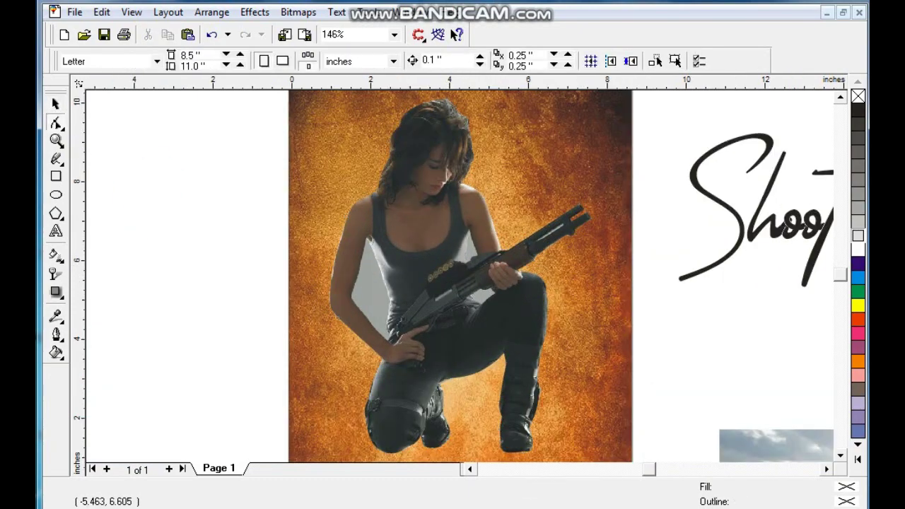
Move the cut-out's outline nodes inward along the outer edge of the woman's bare arm to remove the light fringe.
key("z")
scroll(332, 212, "up", 4)
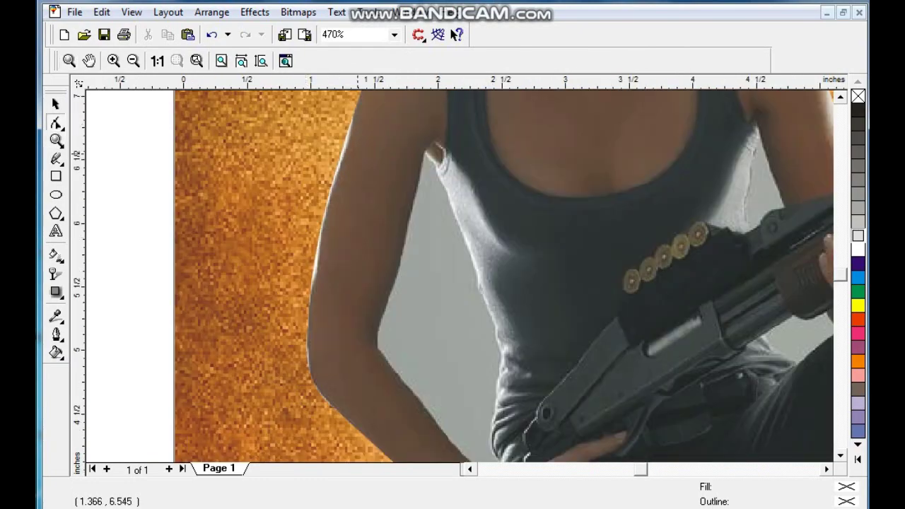
key("F10")
left_click(396, 389)
left_click_drag(312, 306, 317, 307)
left_click_drag(345, 145, 348, 145)
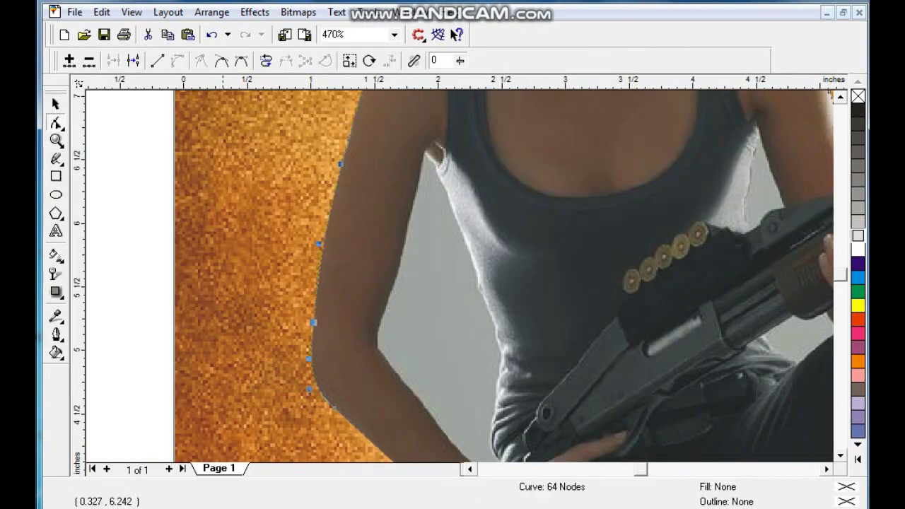
Trace the grey gap between the torso and the lowered arm with a closed seven-node curve and fit it to the edges.
left_click(56, 158)
left_click(424, 142)
left_click(505, 350)
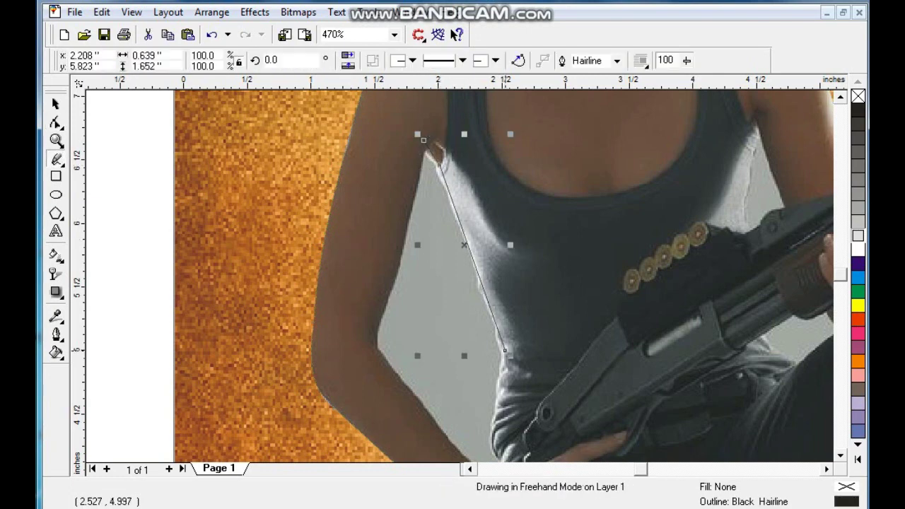
scroll(819, 371, "down", 1)
scroll(693, 370, "down", 2)
double_click(494, 371)
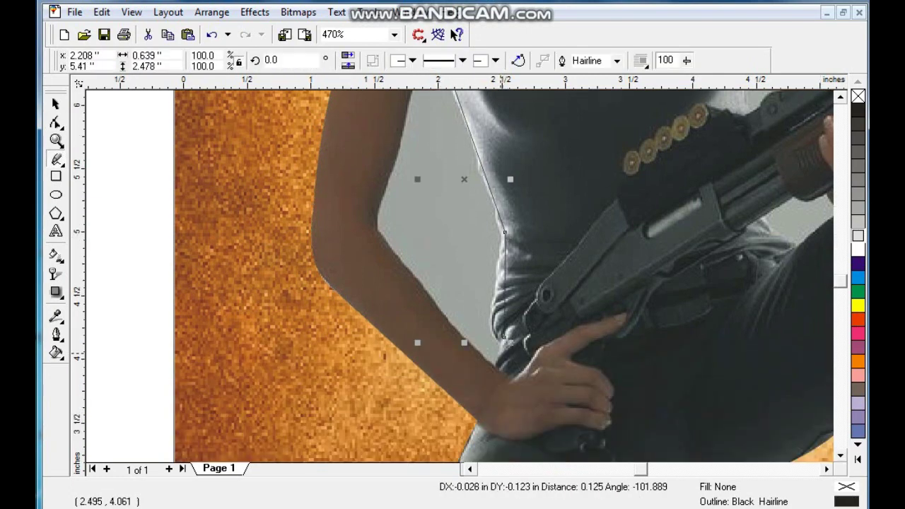
left_click(379, 234)
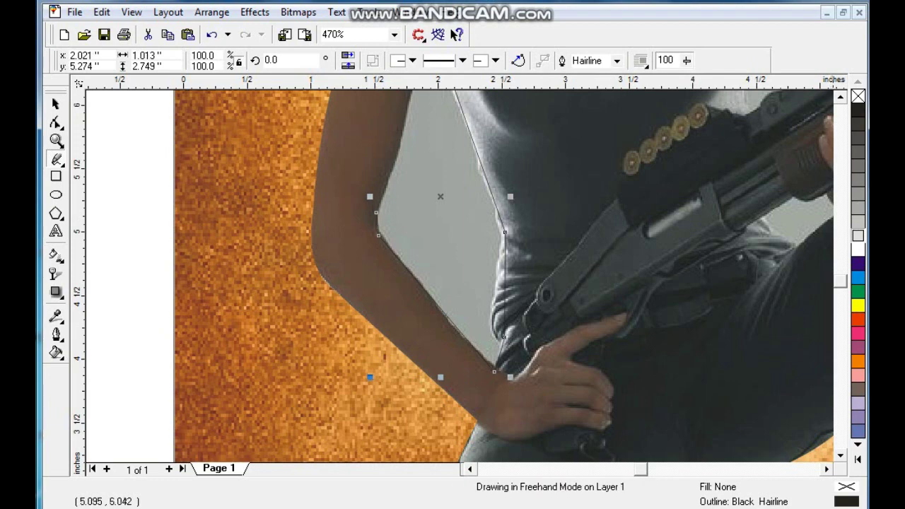
scroll(460, 276, "up", 3)
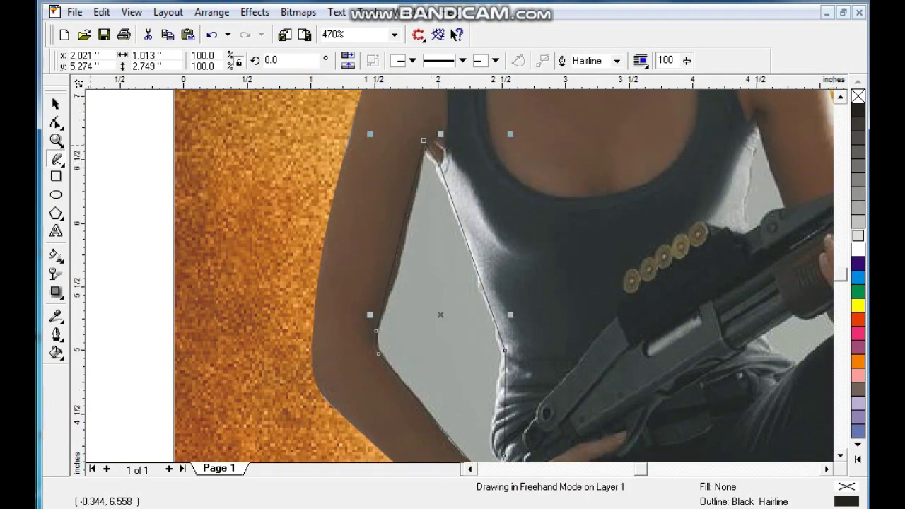
key("F10")
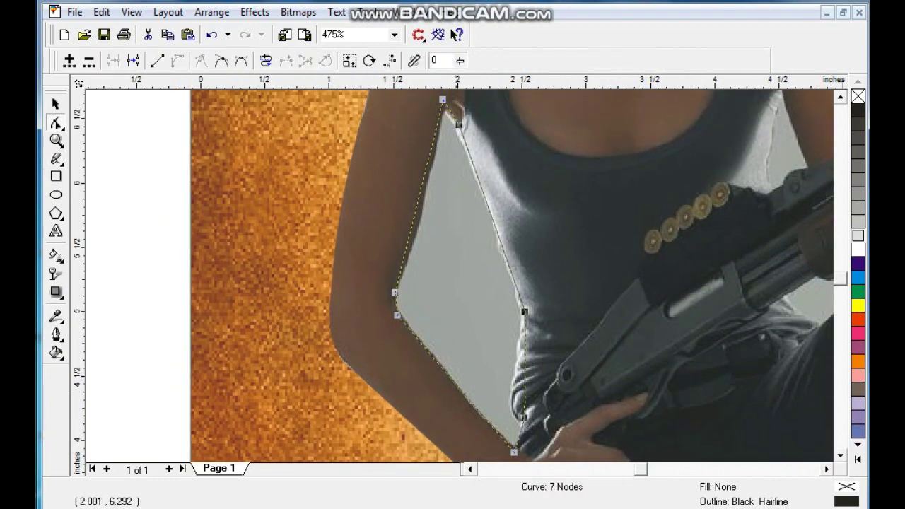
left_click(415, 219)
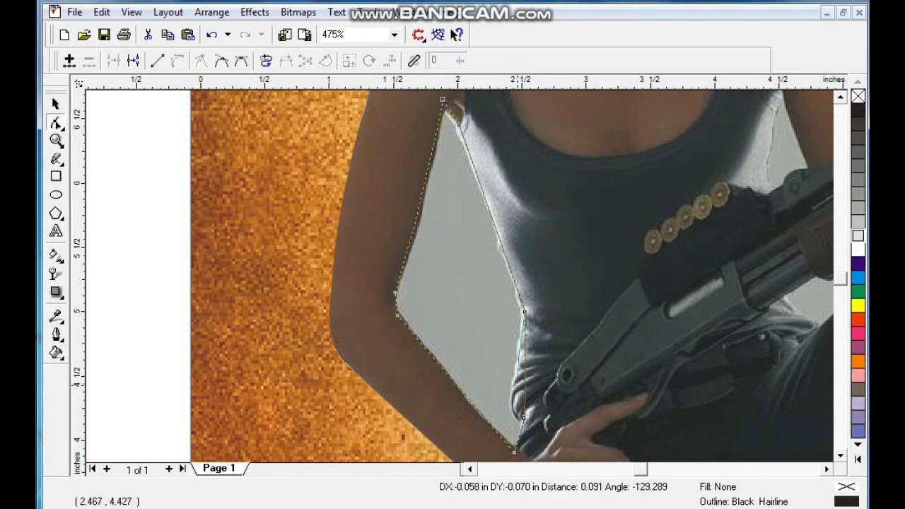
Combine the gap curve beside the lowered arm with the woman's cut-out so the background shows through.
key("space")
left_click(751, 233, "shift")
scroll(460, 269, "down", 3)
key("Escape")
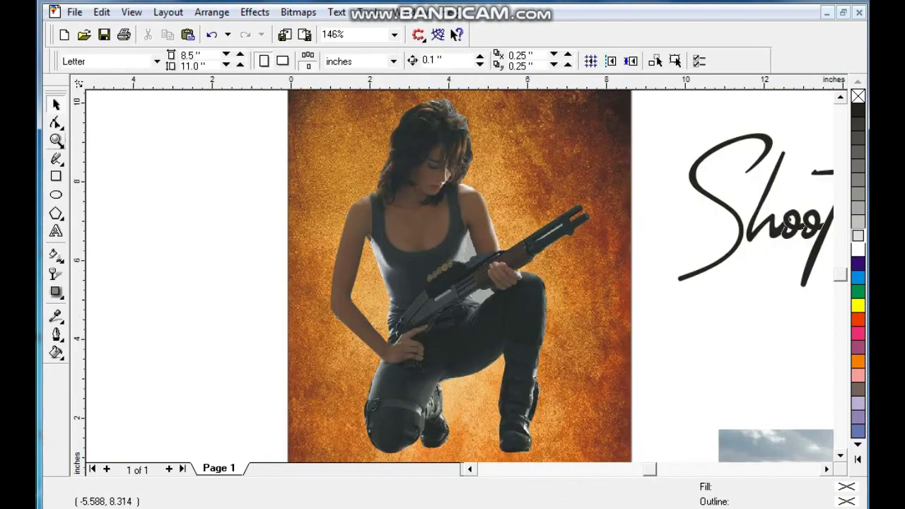
Trace the grey gap between the torso and the gun-holding arm with a four-node curve and combine it with the cut-out.
key("z")
scroll(494, 256, "up", 3)
key("F5")
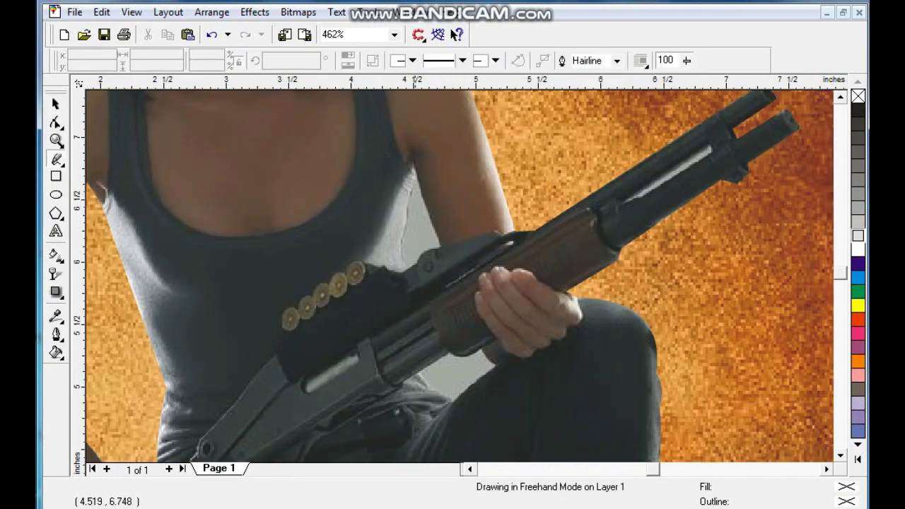
left_click(416, 165)
double_click(444, 248)
left_click(404, 273)
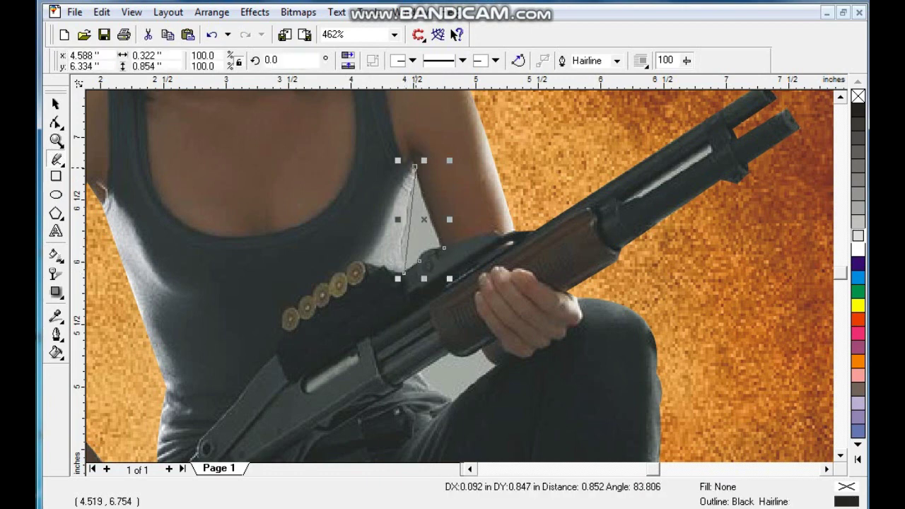
left_click(55, 122)
left_click_drag(403, 229, 402, 230)
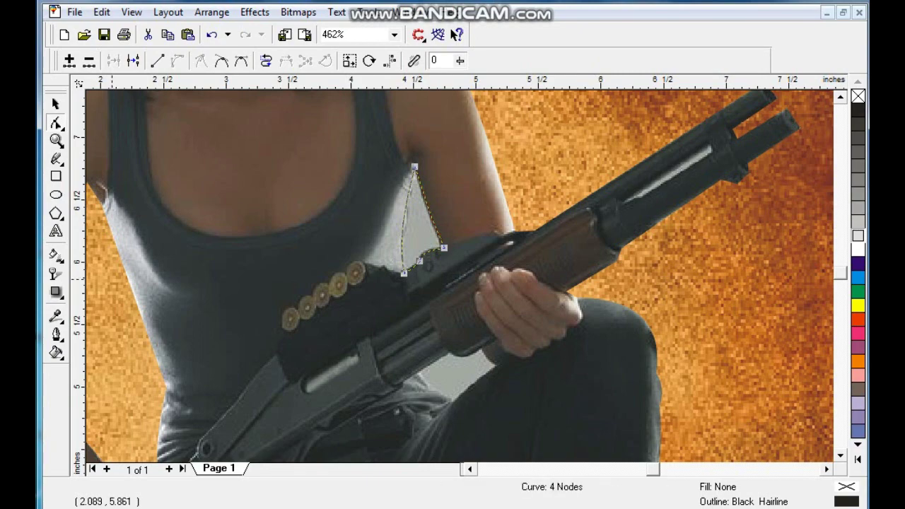
key("space")
key("ctrl+l")
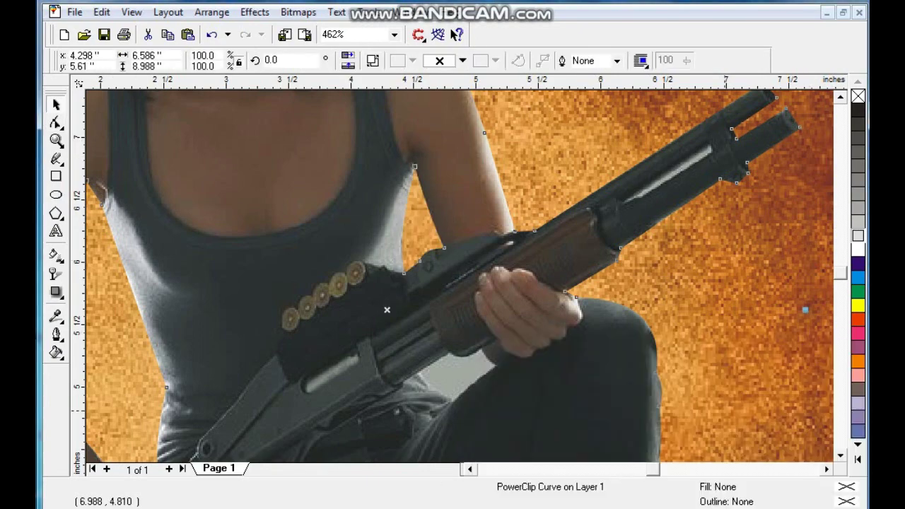
Trace the grey gap between the shotgun and the raised thigh with a five-node curve and combine it with the cut-out.
scroll(459, 276, "down", 3)
key("F5")
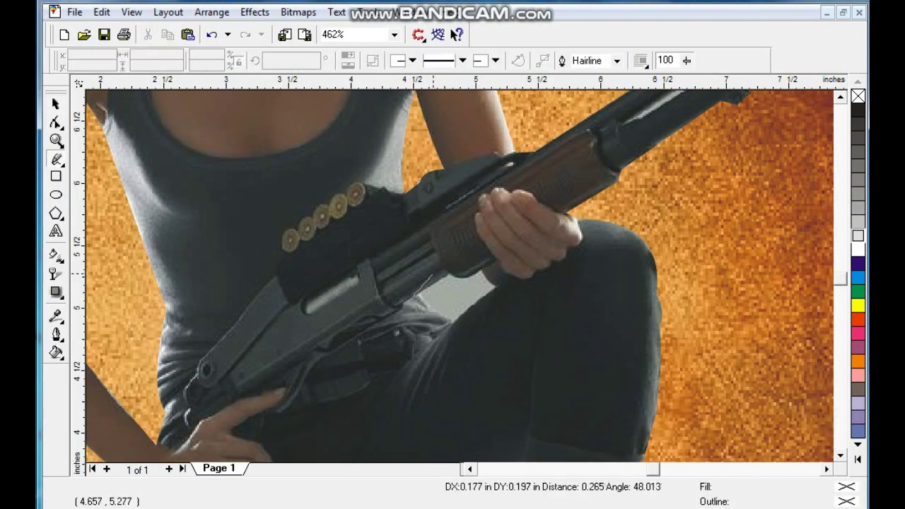
left_click(446, 271)
left_click(480, 267)
left_click(498, 286)
left_click(448, 329)
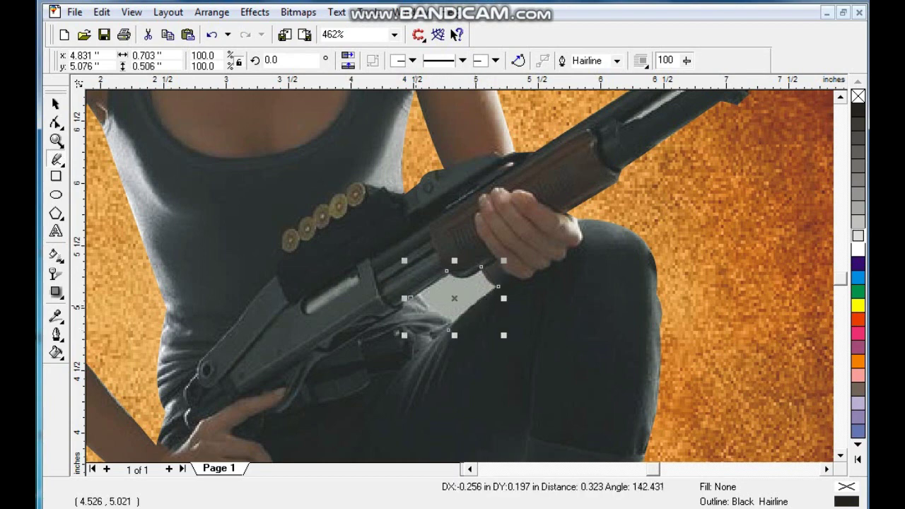
left_click(56, 121)
left_click_drag(281, 191, 572, 366)
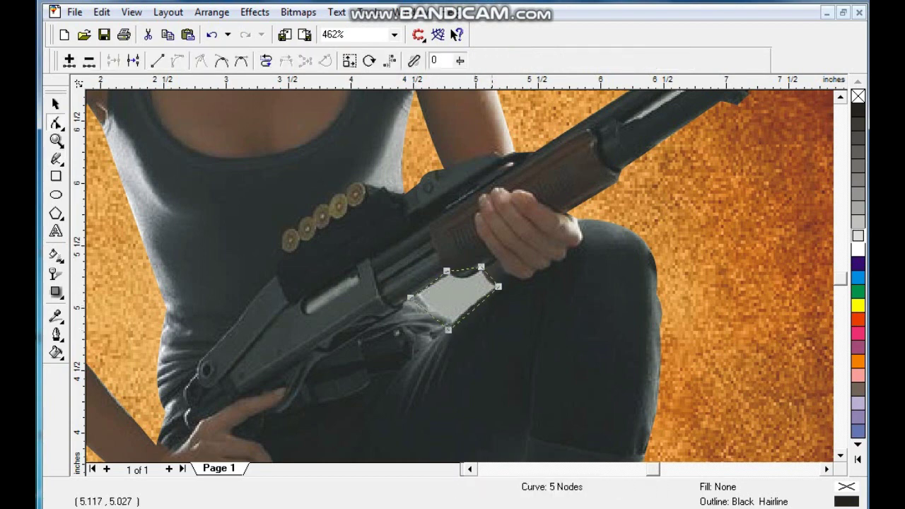
key("space")
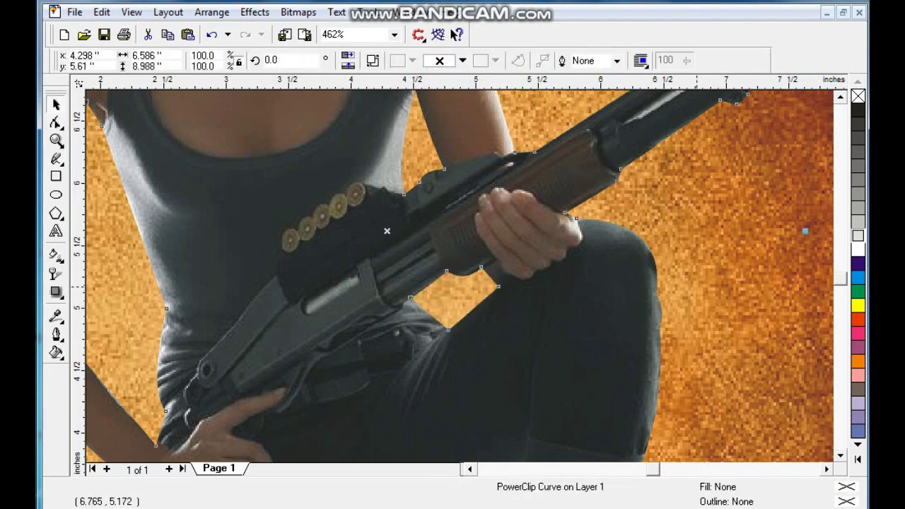
Move the large cracked-ground photo onto the lower part of the poster.
scroll(630, 285, "down", 5)
left_click(670, 410)
key("shift+F2")
key("F4")
left_click_drag(679, 347, 475, 270)
Fit the ground photo behind the woman at about 8.78 by 6.67 inches, spanning the poster's width along its bottom edge.
key("shift+F2")
left_click_drag(779, 275, 664, 275)
left_click(221, 243, "shift")
key("Escape")
left_click(561, 400)
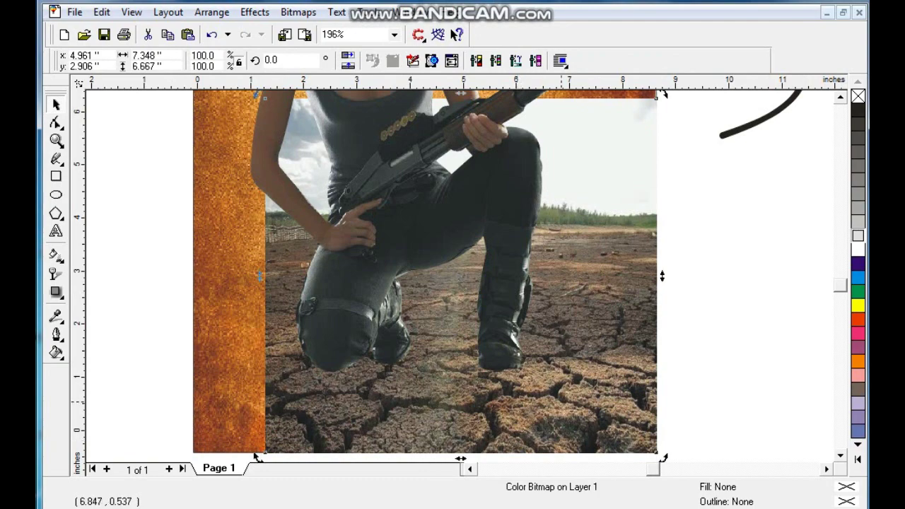
left_click_drag(259, 275, 183, 275)
Darken the cracked-ground photo with a color adjustment.
left_click(255, 12)
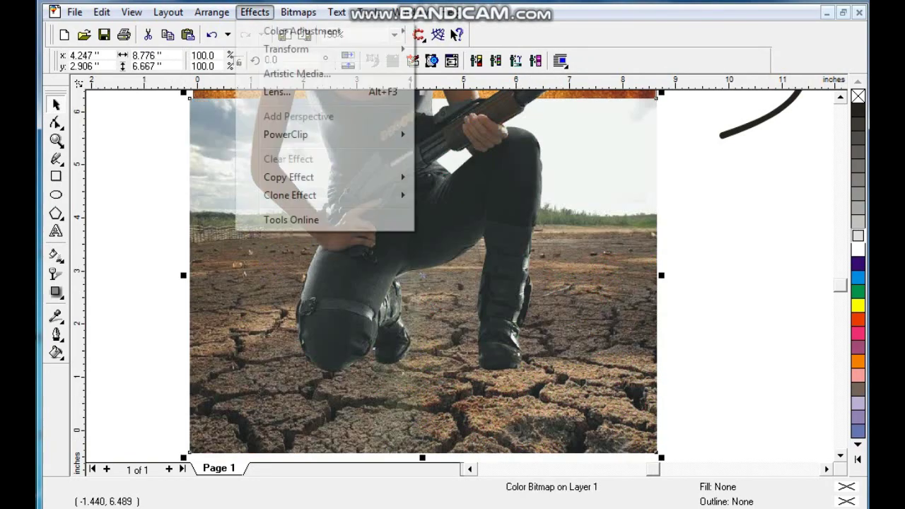
mouse_move(304, 31)
left_click(454, 127)
left_click(545, 389)
left_click_drag(663, 364, 614, 364)
left_click(700, 389)
Apply a linear fountain transparency to the ground photo so its sky and horizon fade into the orange texture.
left_click(56, 275)
left_click_drag(287, 300, 287, 340)
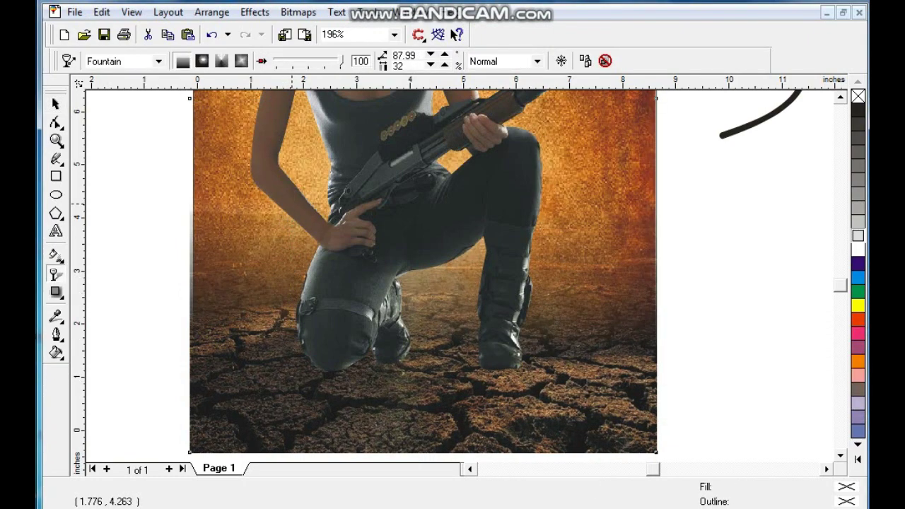
key("space")
scroll(457, 274, "down", 1)
scroll(413, 278, "up", 1)
scroll(454, 279, "down", 1)
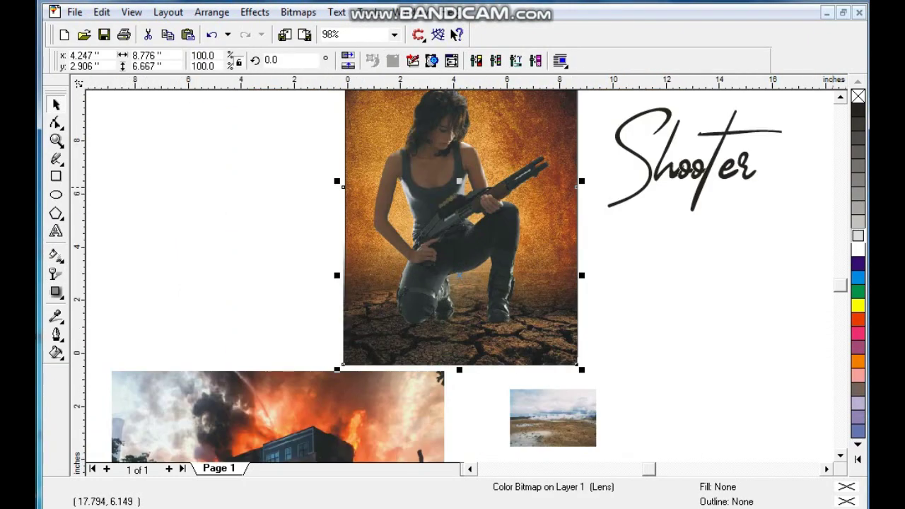
PowerClip the faded ground photo inside the background rectangle.
scroll(707, 184, "up", 1)
scroll(547, 139, "up", 1)
left_click(547, 139)
key("F10")
left_click(392, 417)
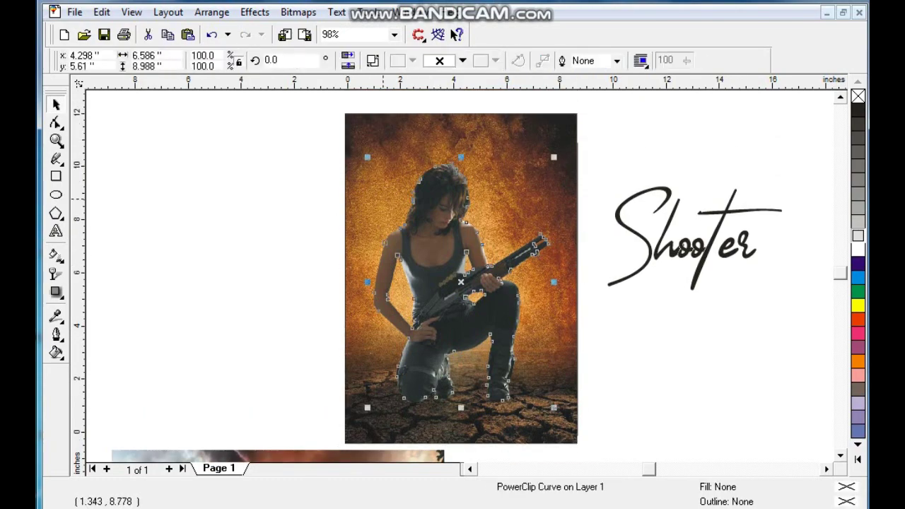
Scale the woman's cut-out to about 6.34 by 8.65 inches and place her lower on the cracked ground.
scroll(471, 273, "up", 1)
left_click_drag(462, 264, 289, 262)
left_click_drag(300, 218, 307, 217)
key("ctrl+z")
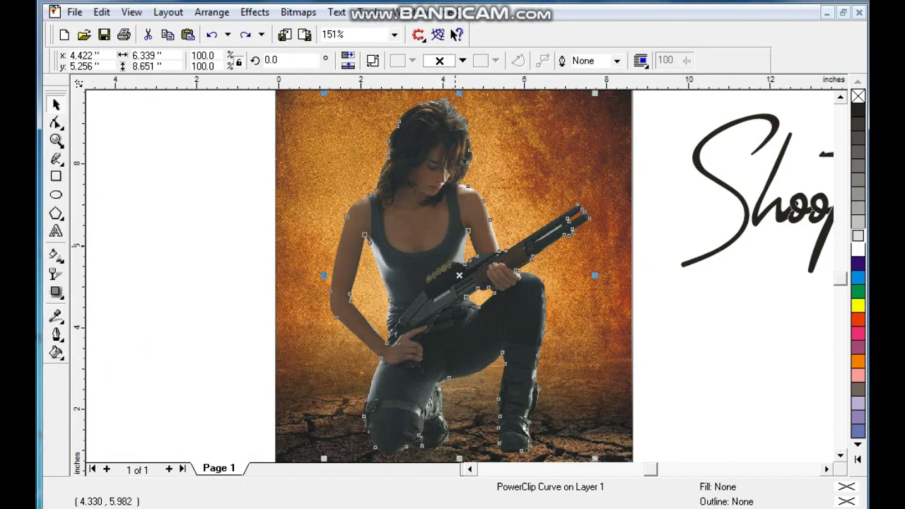
Edit the photo inside the woman's PowerClip, setting brightness to -10, contrast to 53 and intensity to 6, and finish editing.
left_click(456, 269, "ctrl")
left_click(255, 12)
left_click(459, 96)
left_click(548, 412)
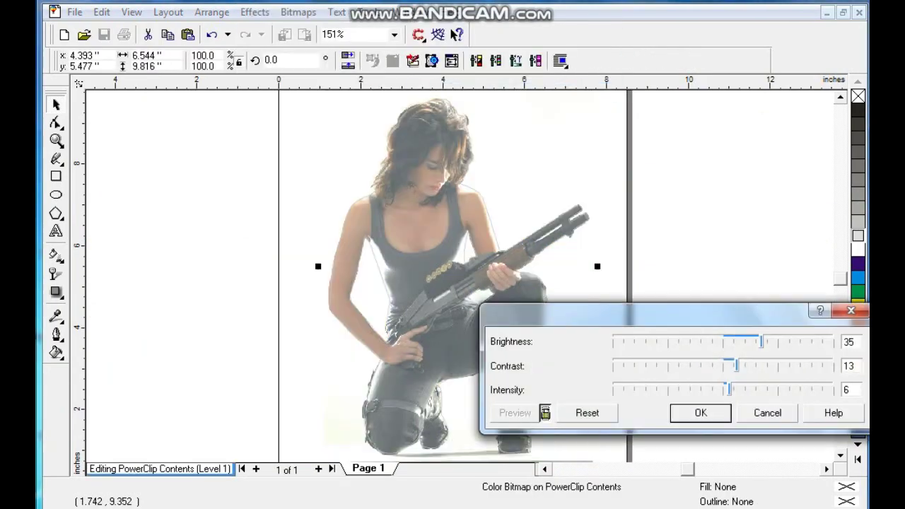
left_click_drag(760, 341, 781, 365)
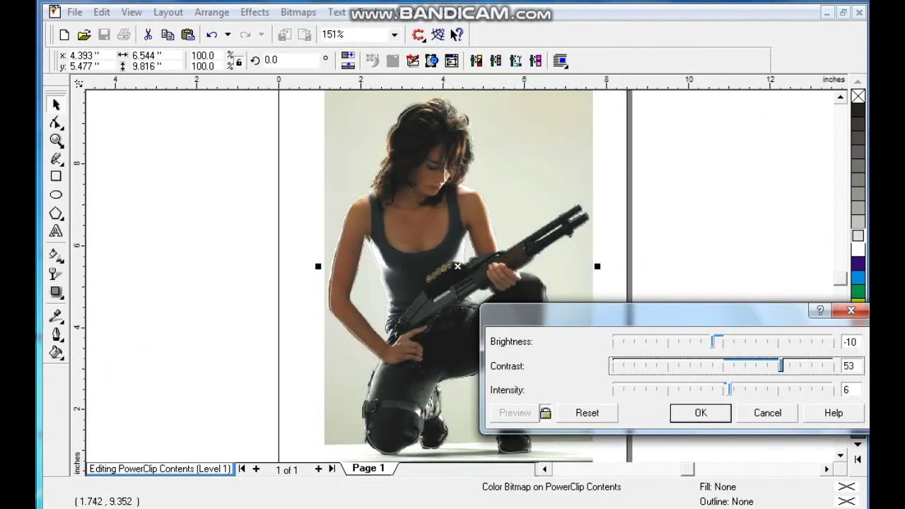
left_click(700, 412)
left_click(458, 269, "ctrl")
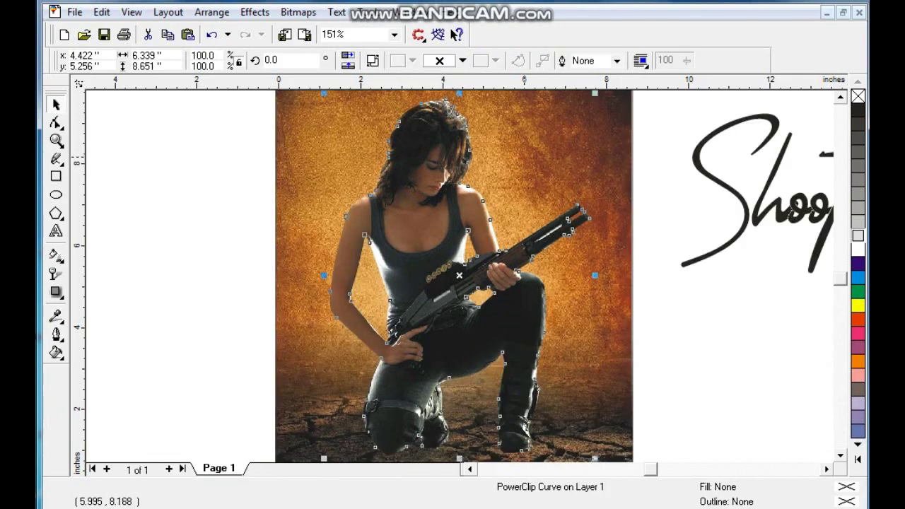
Give the photo inside the woman's PowerClip a warm yellow-brown tone with another color adjustment and finish editing.
left_click(459, 172, "ctrl")
left_click(254, 12)
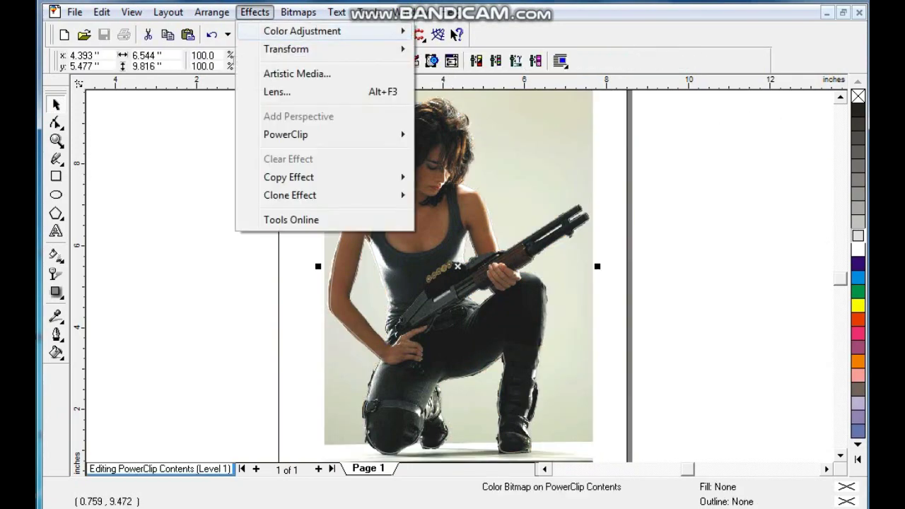
left_click(292, 30)
left_click(452, 46)
left_click_drag(744, 370, 763, 390)
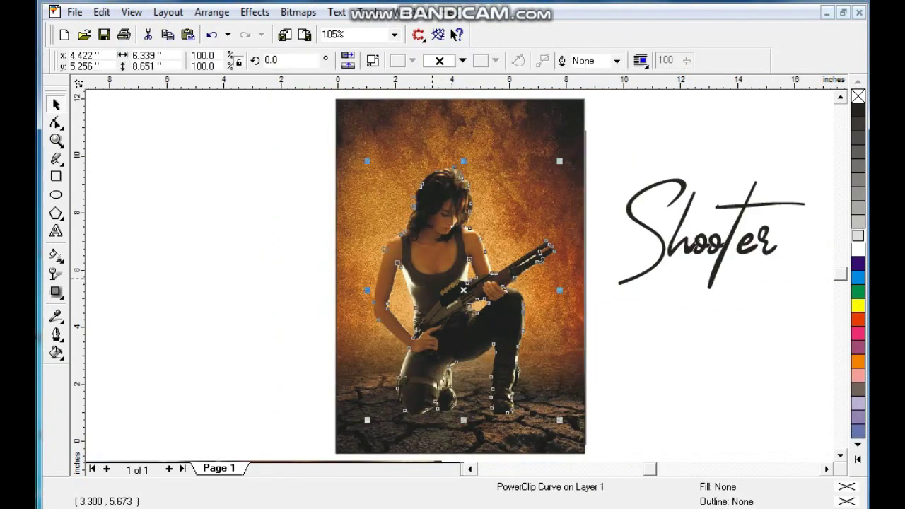
key("shift+F2")
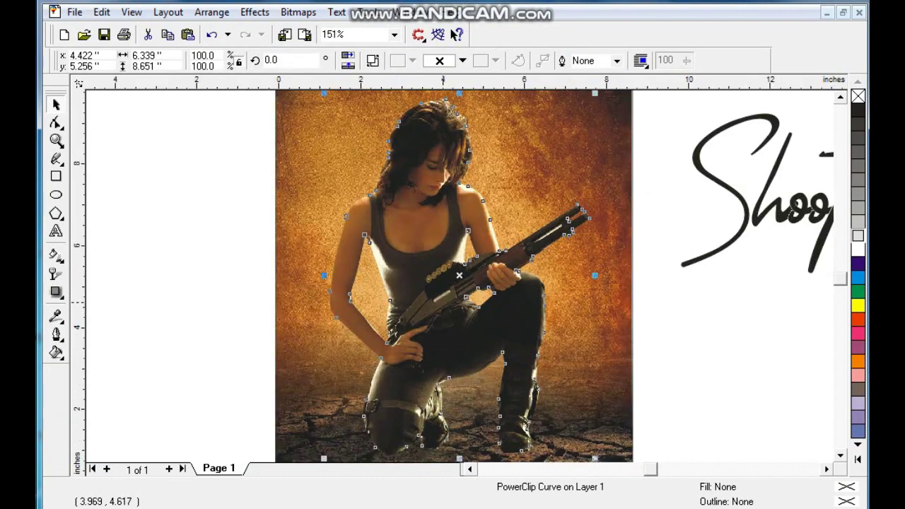
scroll(459, 276, "down", 3)
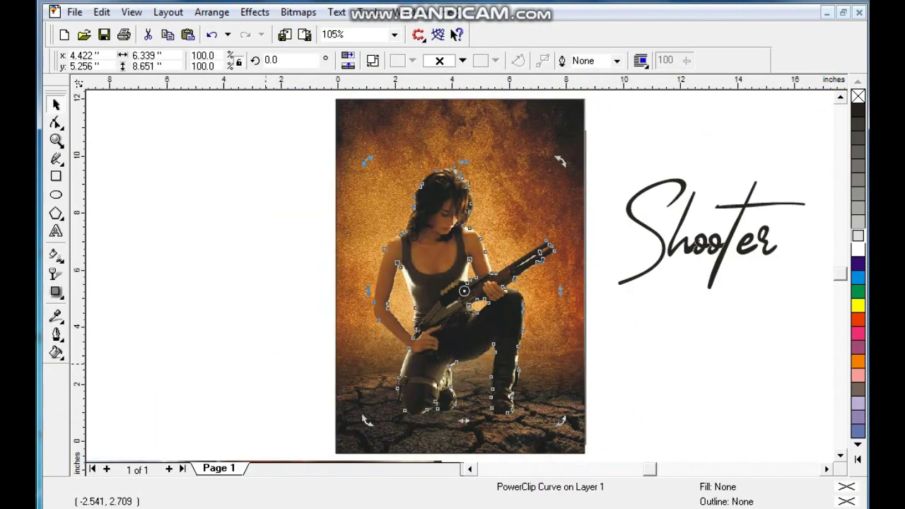
Place the burning-building photo behind the woman's head at about 5.74 by 3.51 inches in the poster's upper part.
key("Escape")
key("F4")
left_click_drag(347, 383, 261, 194)
left_click_drag(145, 264, 261, 209)
left_click(424, 176)
left_click(424, 130, "ctrl")
key("shift+F2")
Apply a rectangular Vignette effect to the burning-building photo so its edges fade into the background.
left_click(297, 12)
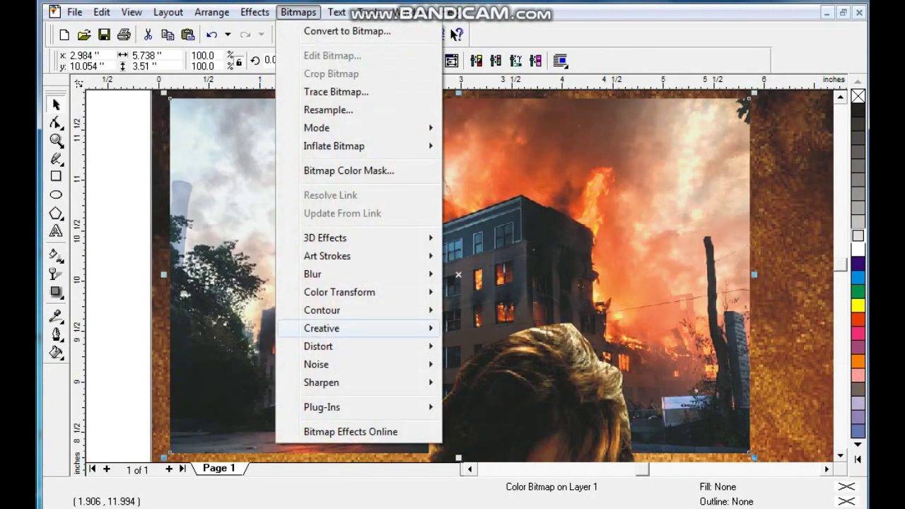
mouse_move(322, 328)
left_click(485, 289)
left_click(582, 372)
left_click(697, 429)
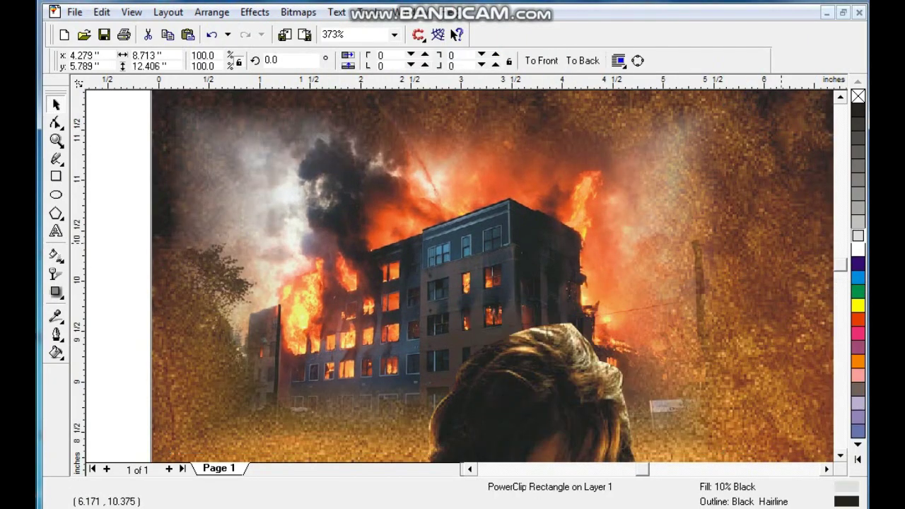
Enlarge the burning-building photo to about 8.08 by 5.07 inches and fade its lower part with a linear fountain transparency.
key("F4")
left_click_drag(502, 210, 603, 266)
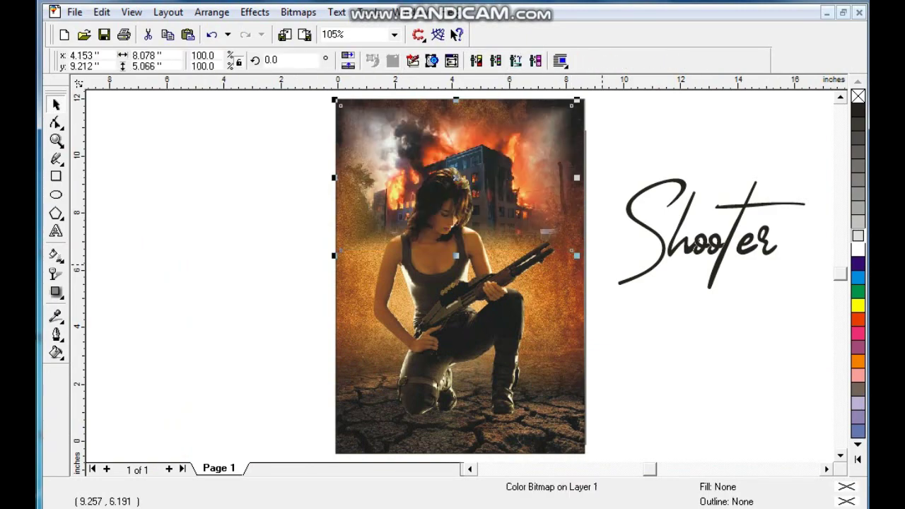
left_click(56, 274)
left_click_drag(396, 104, 399, 234)
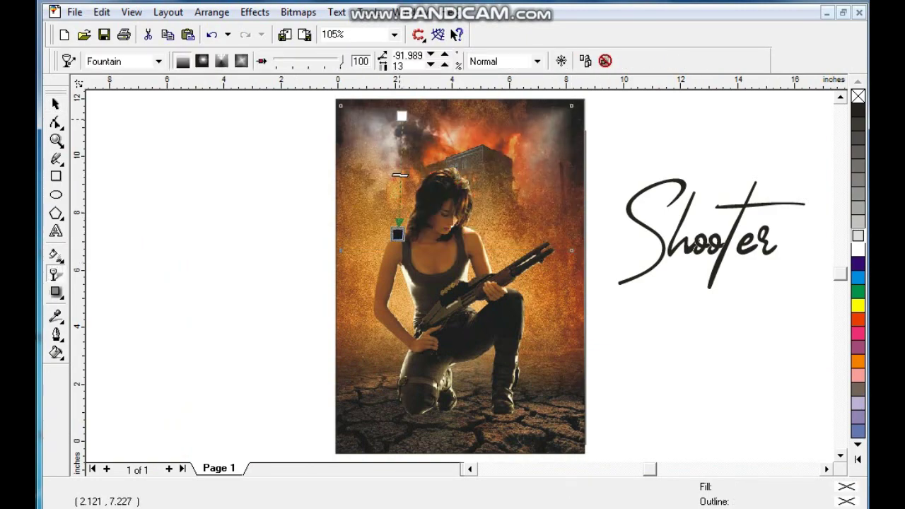
key("space")
Enlarge the burning-building photo beyond the poster's width and move it down behind the woman.
left_click_drag(577, 255, 593, 266)
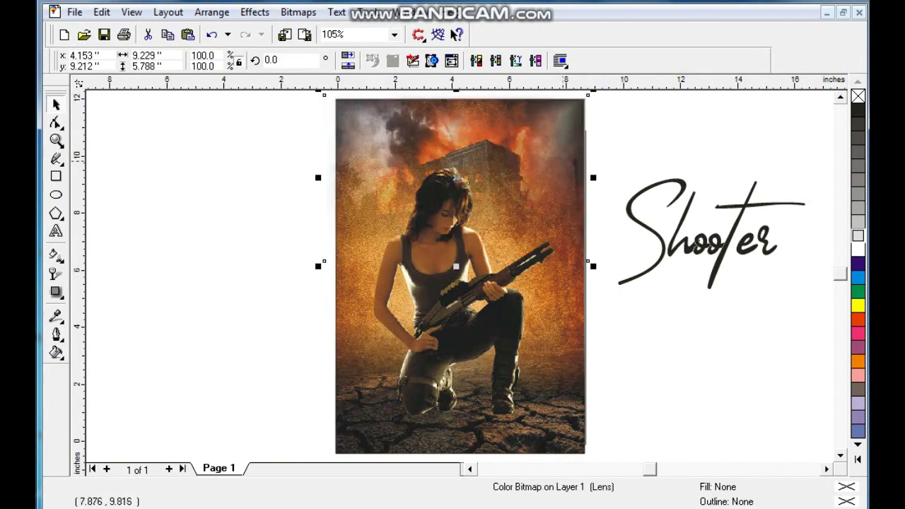
left_click_drag(454, 178, 540, 309)
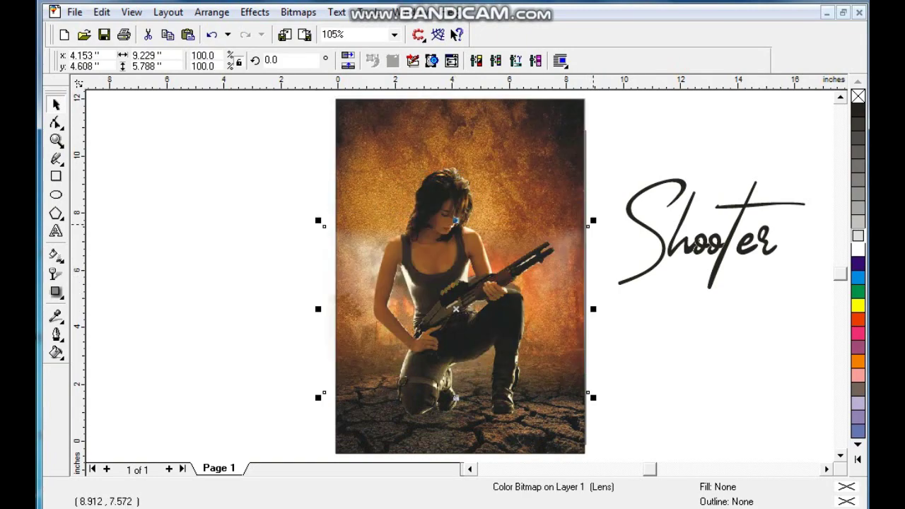
left_click_drag(593, 224, 675, 174)
left_click_drag(645, 348, 645, 340)
Lengthen the fire photo's fountain transparency upward and PowerClip the photo inside the background rectangle.
left_click(56, 274)
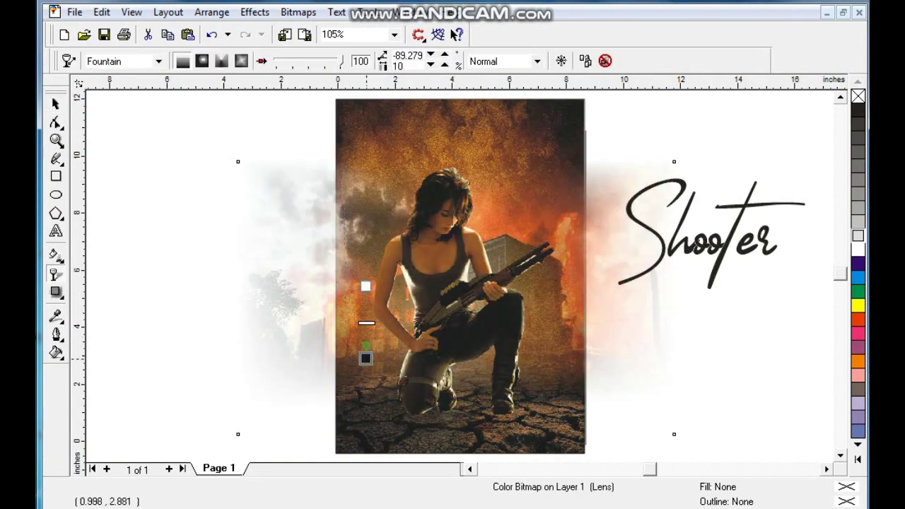
left_click_drag(366, 287, 366, 267)
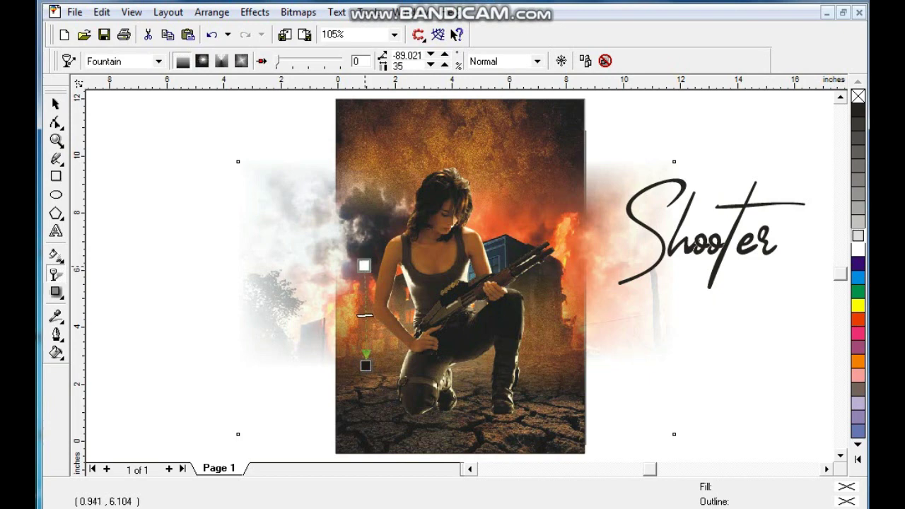
left_click_drag(362, 261, 360, 243)
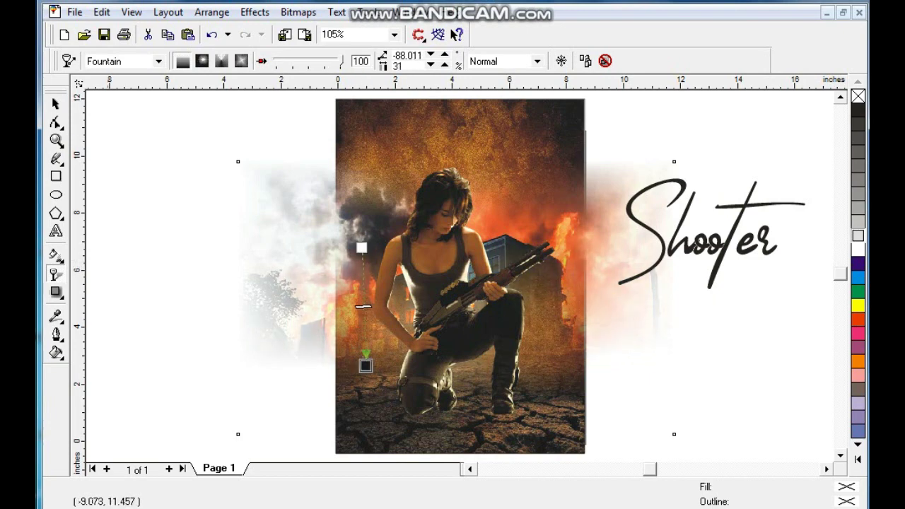
key("space")
key("Delete")
Place the 'Shooter' text across the poster's upper part, fill it red and scale it to about 7.74 by 4.65 inches.
left_click_drag(716, 236, 453, 179)
left_click_drag(464, 233, 507, 258)
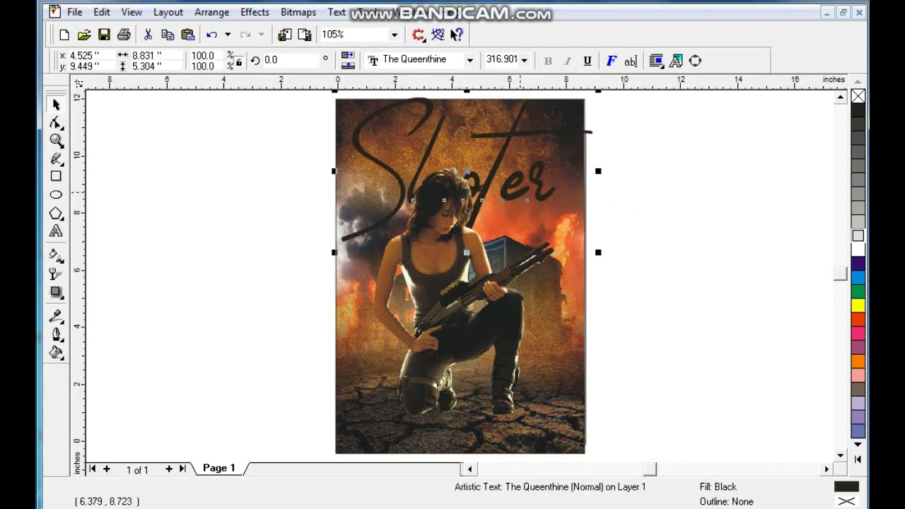
left_click_drag(517, 189, 519, 362)
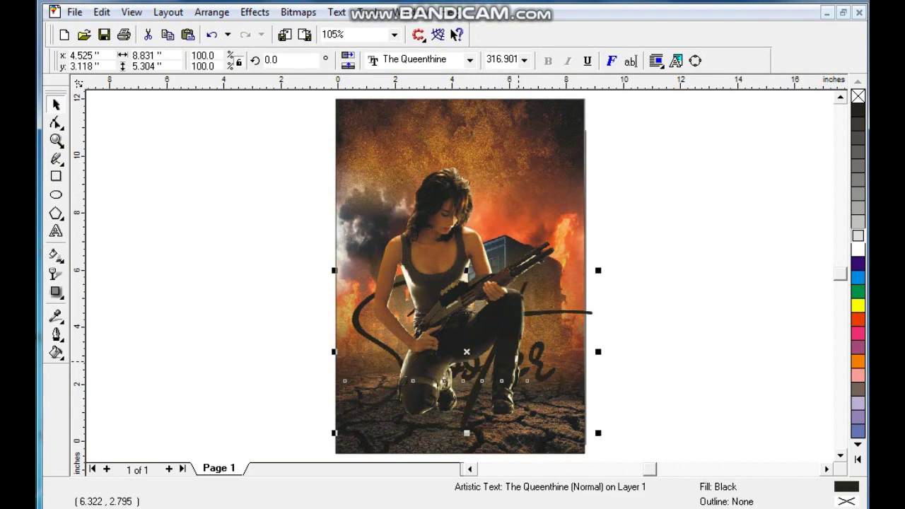
left_click(857, 319)
left_click_drag(598, 270, 424, 169)
left_click_drag(544, 219, 576, 237)
left_click_drag(495, 183, 509, 185)
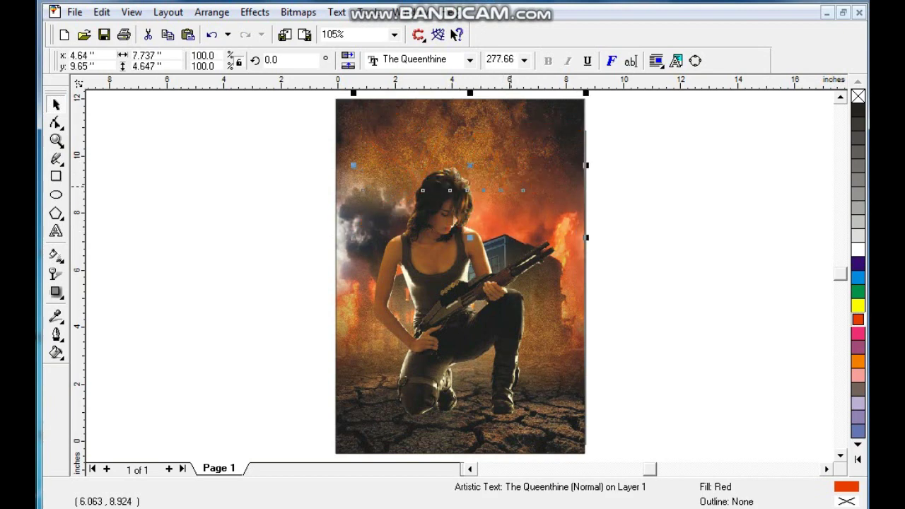
Try a black fill with uniform transparency on the 'Shooter' text, and undo the transparency.
left_click(351, 239)
left_click(186, 166)
left_click(57, 140)
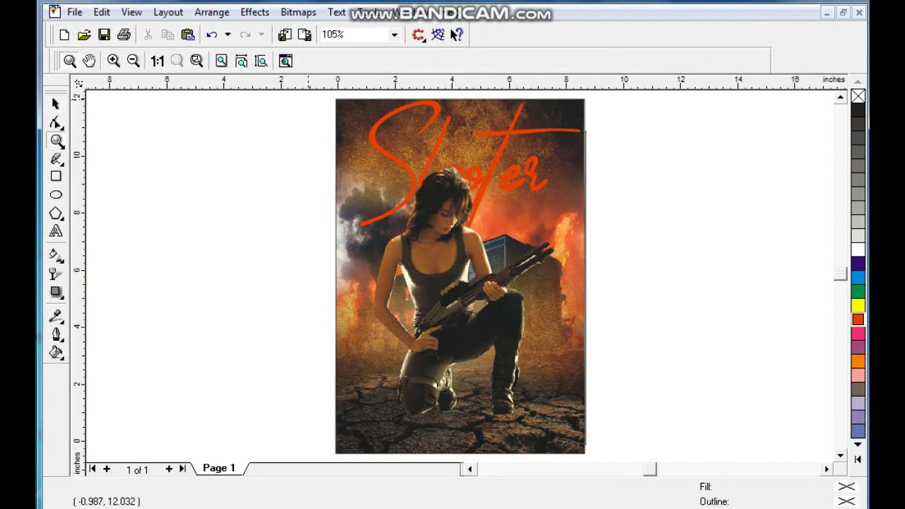
left_click_drag(607, 253, 607, 253)
key("space")
left_click(393, 183)
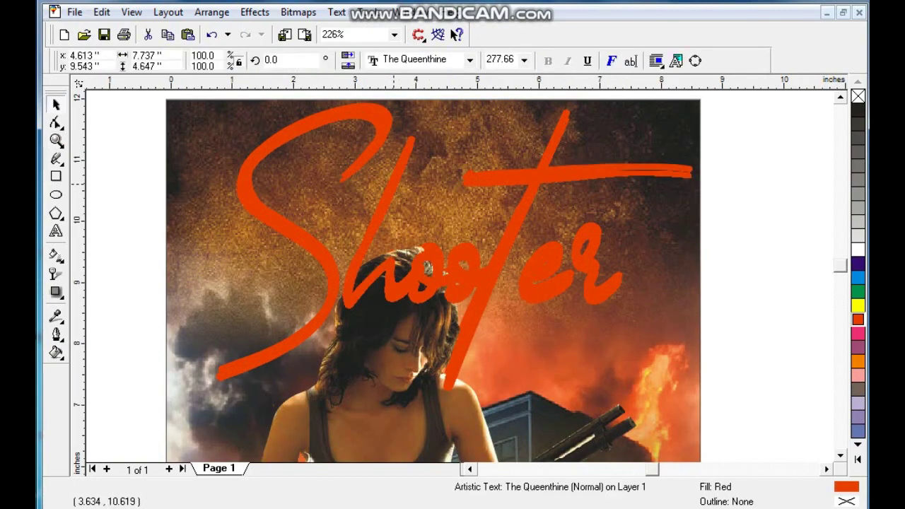
left_click(857, 110)
left_click(57, 274)
left_click(120, 61)
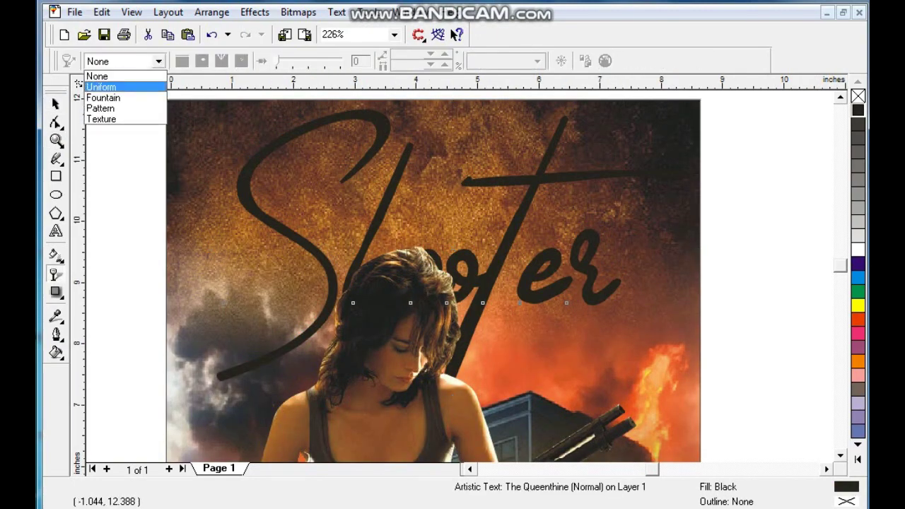
left_click(102, 84)
key("space")
key("shift+F4")
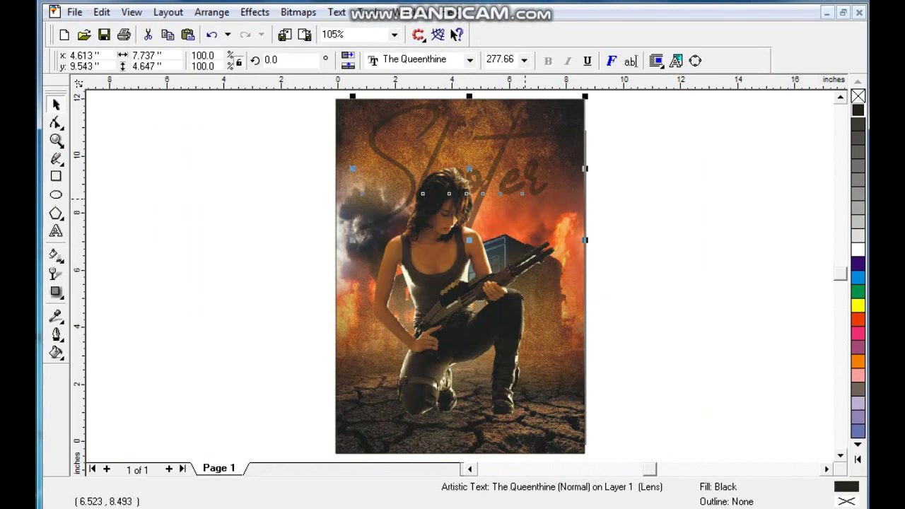
key("ctrl+z")
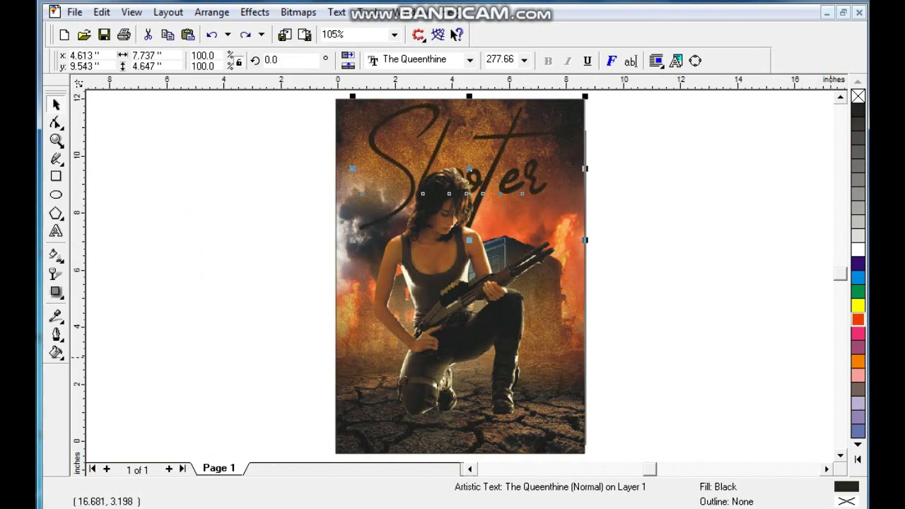
Fill the 'Shooter' text red, scale it to about 3.99 by 2.40 inches and place it over the woman's raised leg.
left_click(858, 319)
left_click_drag(485, 186, 492, 359)
key("shift+F2")
left_click_drag(172, 97, 323, 190)
left_click_drag(494, 299, 615, 277)
left_click_drag(719, 333, 740, 358)
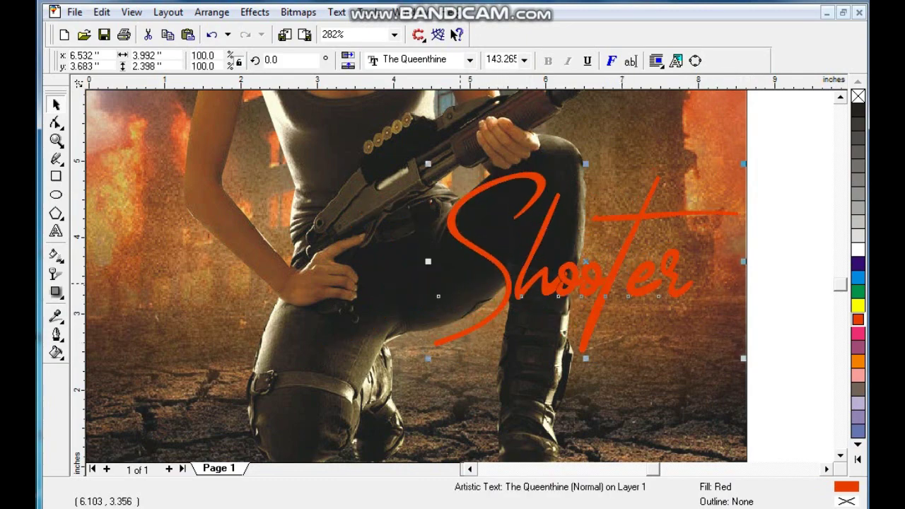
Give the 'Shooter' text a 10-point black outline.
left_click(56, 334)
left_click(90, 342)
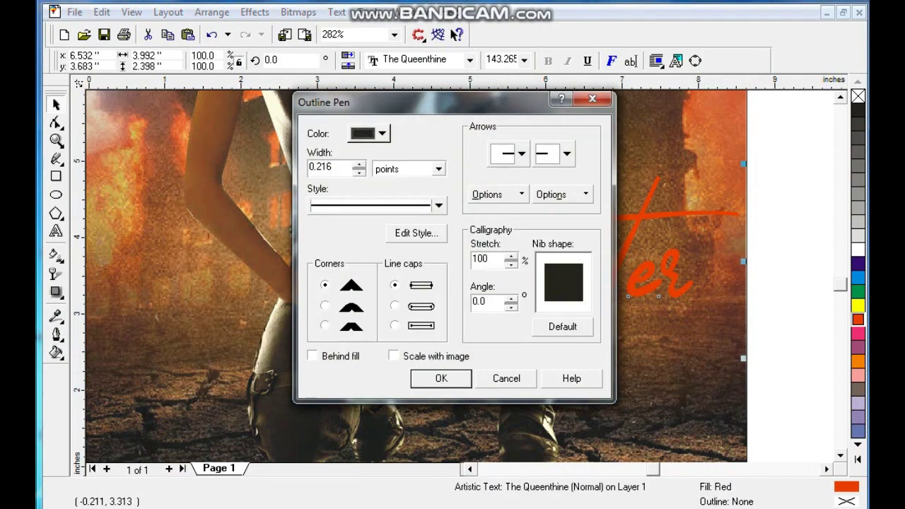
type("10")
key("Return")
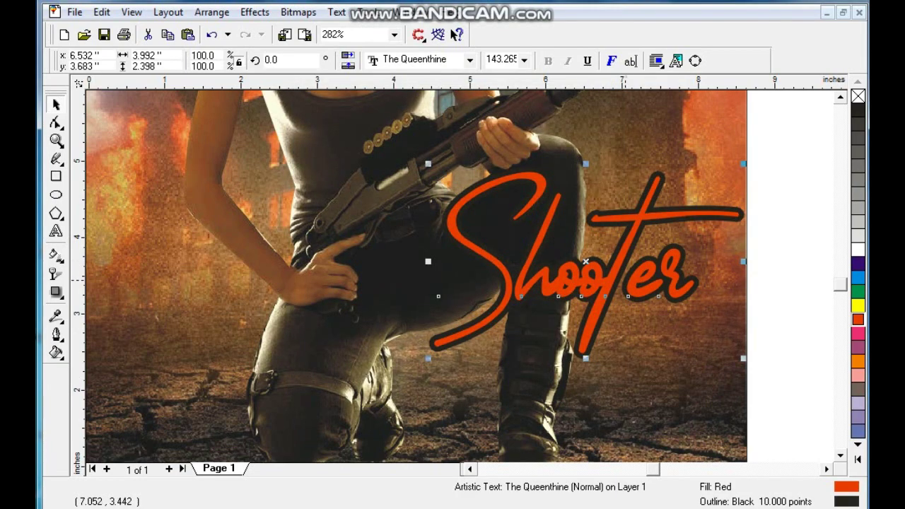
left_click(665, 349)
key("shift+F4")
left_click(668, 350)
Change the 'Shooter' text's font to Tw Cen MT Condensed Extra Bold.
left_click(527, 341)
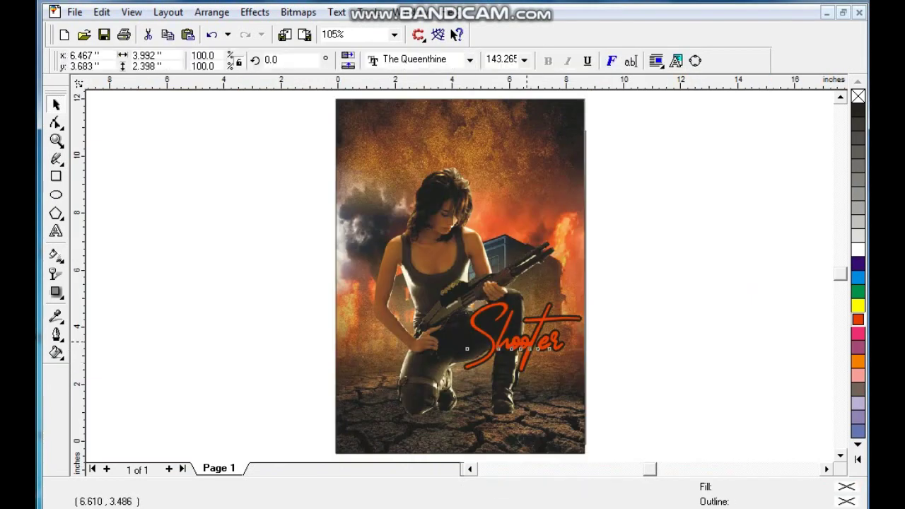
left_click(470, 59)
key("Up")
key("Up")
key("Up")
key("Up")
key("Up")
key("Up")
key("Down")
key("Down")
key("Down")
key("Down")
key("Down")
key("Down")
key("Down")
key("Down")
key("Down")
key("Down")
key("Down")
key("Down")
key("Down")
key("Down")
key("Down")
key("Down")
key("Down")
key("Down")
key("Down")
key("Down")
key("Up")
key("Down")
key("Return")
Move the title above the woman's head in uppercase and enlarge it to about 7.82 by 1.57 inches.
left_click_drag(603, 340, 513, 143)
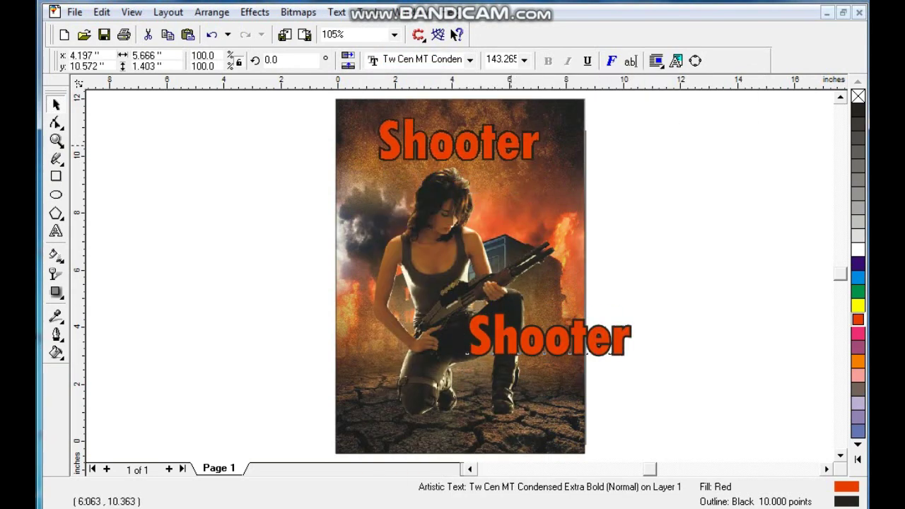
key("shift+F3")
key("Return")
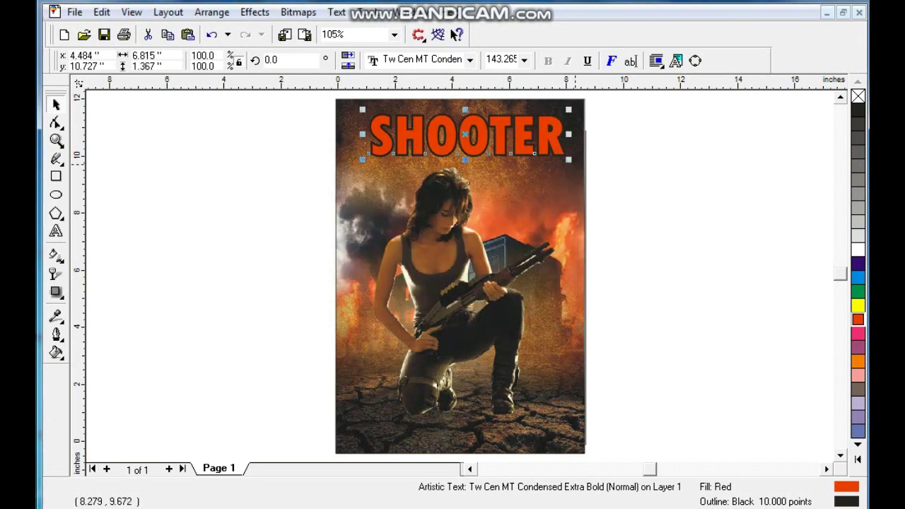
left_click_drag(367, 153, 351, 159)
Fill the SHOOTER title with black, remove its outline and shrink it at the poster's top.
left_click(857, 109)
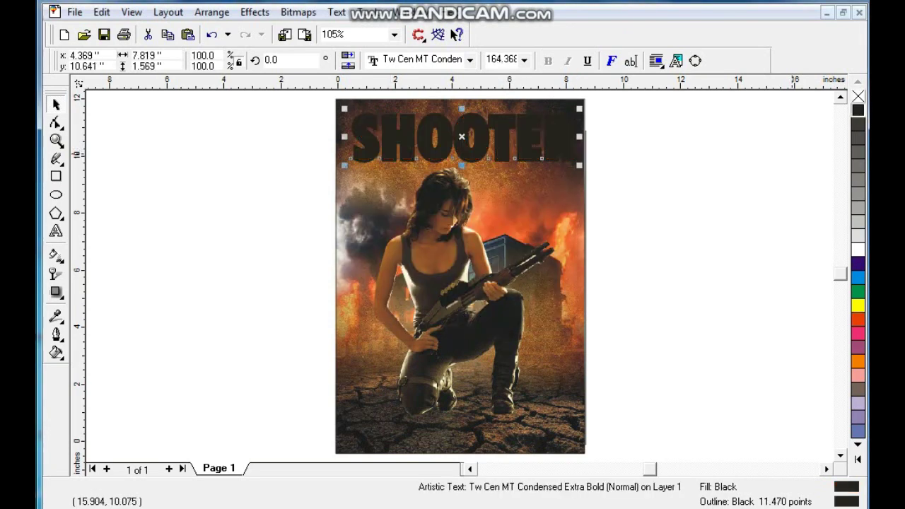
right_click(858, 96)
left_click_drag(581, 168, 537, 158)
left_click(656, 214)
key("Tab")
left_click(663, 293)
left_click(509, 301)
left_click(110, 195)
Draw a rectangle of about 4.00 by 1.95 inches over the kneeling leg and fill it with 100C100M100Y100K black.
key("z")
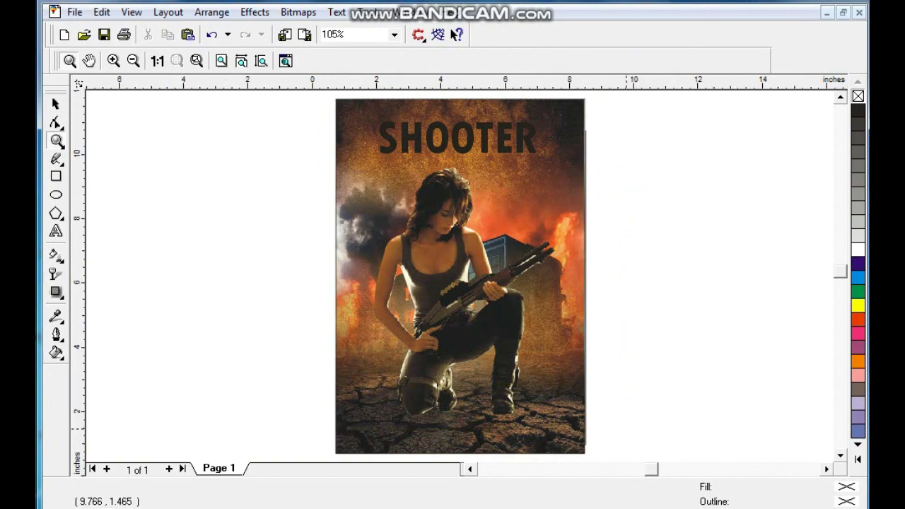
key("F4")
key("space")
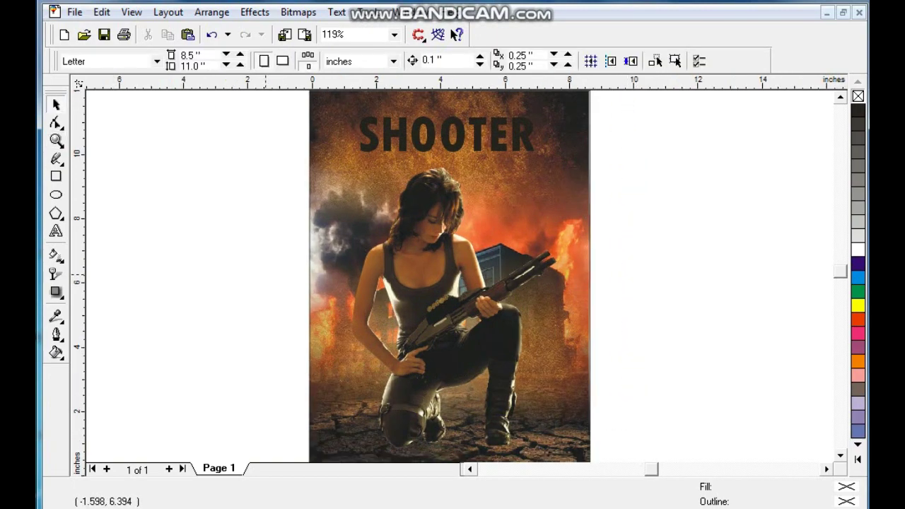
key("z")
left_click_drag(236, 299, 678, 453)
key("F6")
left_click_drag(246, 259, 461, 362)
key("space")
left_click(858, 111)
left_click(858, 111)
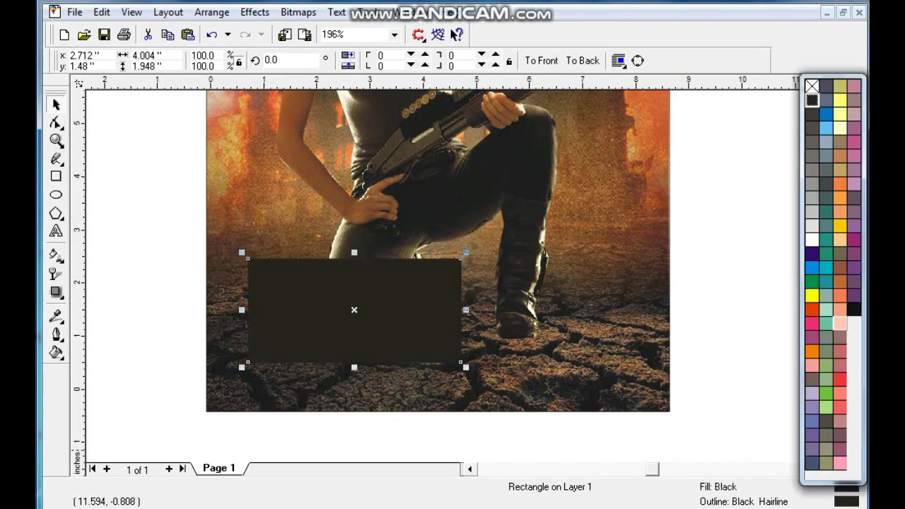
left_click(813, 100)
Convert the black rectangle to a bitmap and apply an elliptical Vignette with offset 92 and fade 42.
left_click(298, 12)
left_click(346, 31)
left_click(529, 210)
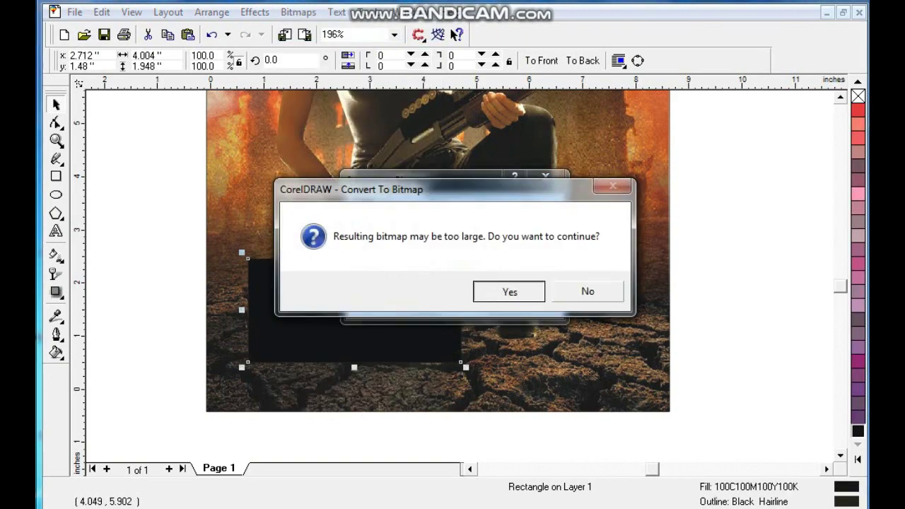
left_click(509, 292)
left_click(298, 12)
mouse_move(321, 328)
left_click(485, 292)
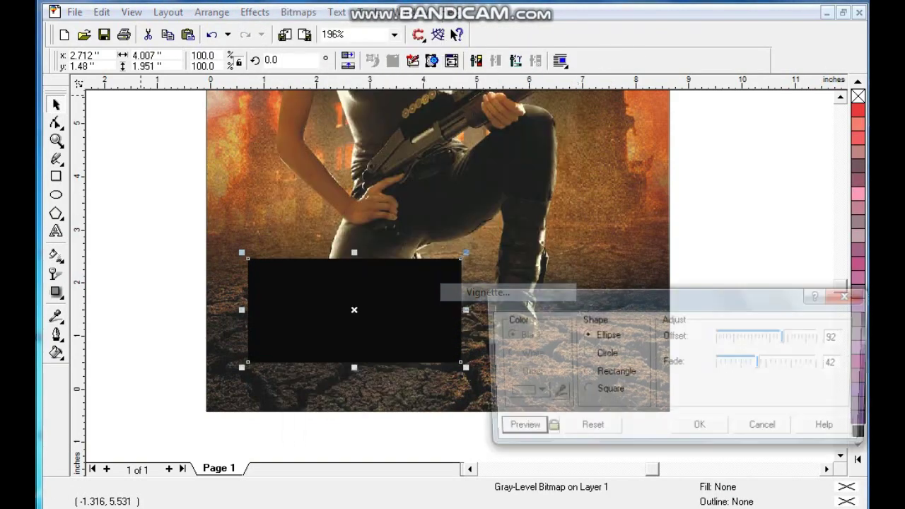
left_click(701, 429)
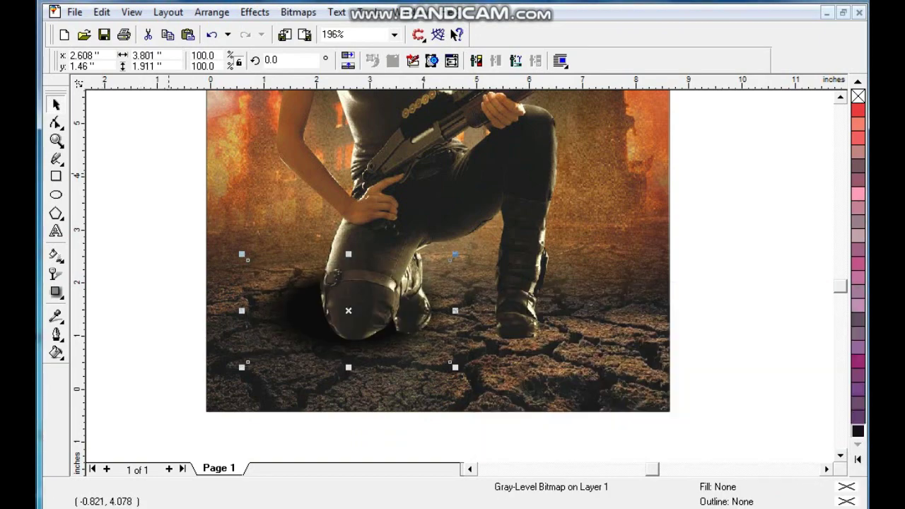
Copy the soft black shadow across to the woman's front boot and enlarge the copy under her feet.
left_click_drag(352, 310, 595, 342)
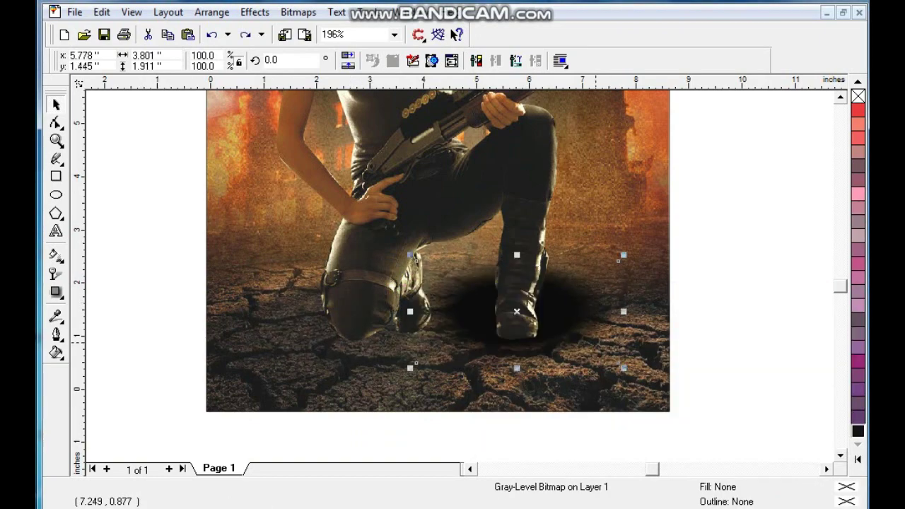
key("ctrl+z")
left_click_drag(368, 311, 485, 317)
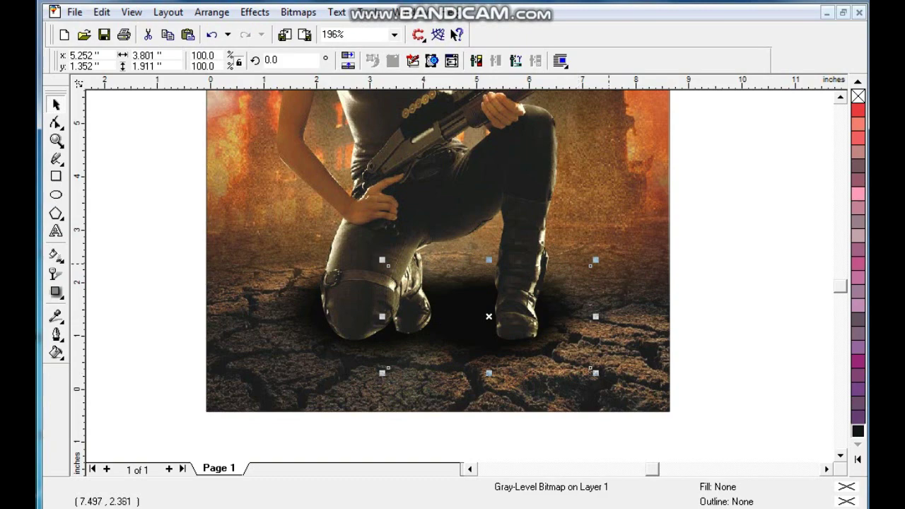
left_click_drag(595, 259, 635, 240)
left_click_drag(467, 314, 453, 316)
left_click(453, 316, "ctrl")
left_click(452, 396, "ctrl")
left_click(461, 408, "ctrl")
Move the SHOOTER title below the woman's feet and fill it with white.
left_click_drag(452, 110, 542, 373)
left_click(857, 459)
left_click(806, 120)
scroll(453, 283, "down", 1)
left_click(459, 212)
left_click(460, 354)
key("ctrl+d")
left_click_drag(482, 371, 482, 439)
Shrink the SHOOTER title to about 2.84 by 0.57 inches and center it near the poster's lower edge.
scroll(545, 451, "down", 5)
left_click(556, 292)
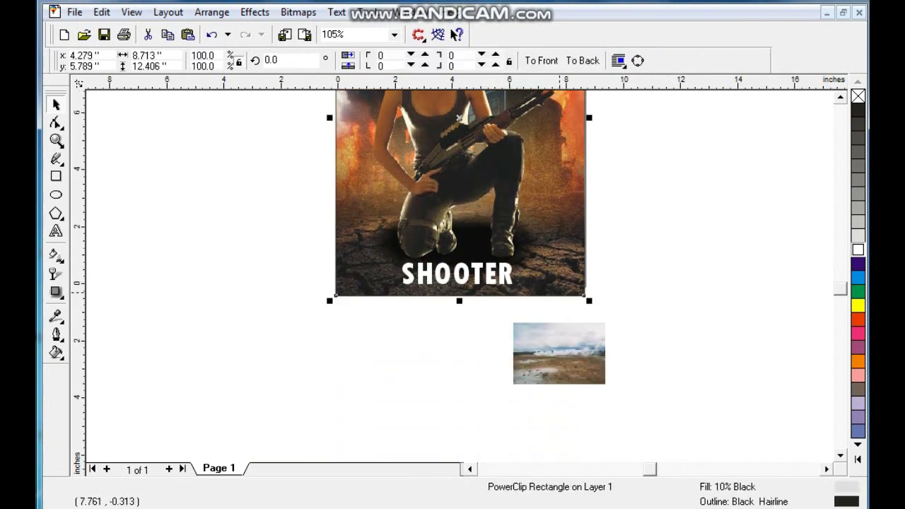
scroll(557, 292, "up", 5)
left_click(472, 429)
left_click_drag(515, 446, 470, 432)
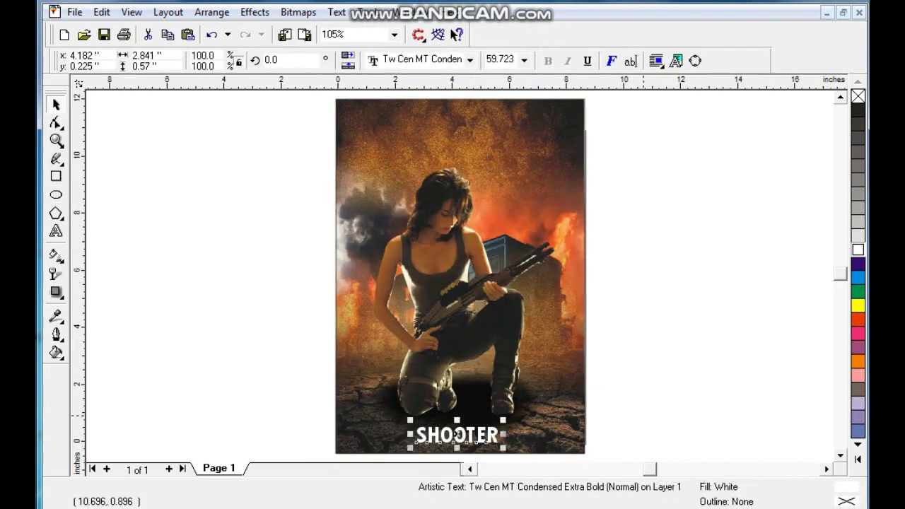
left_click(742, 418)
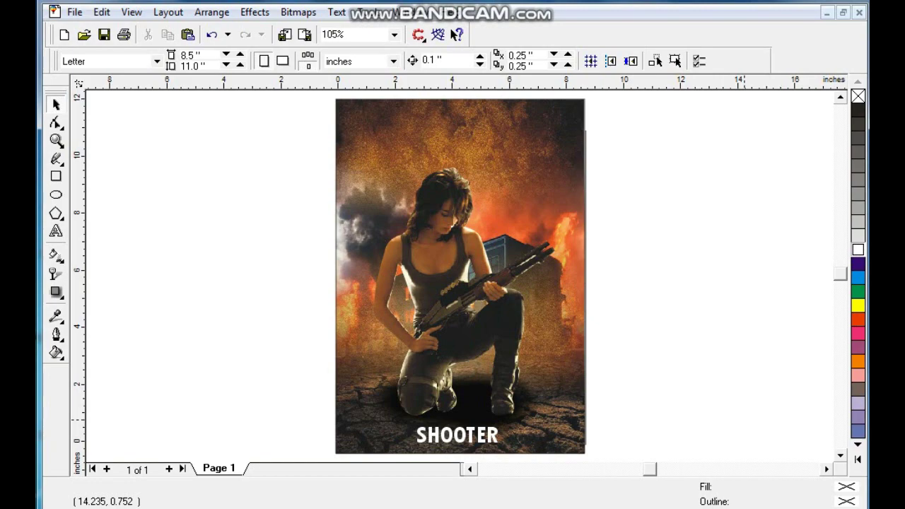